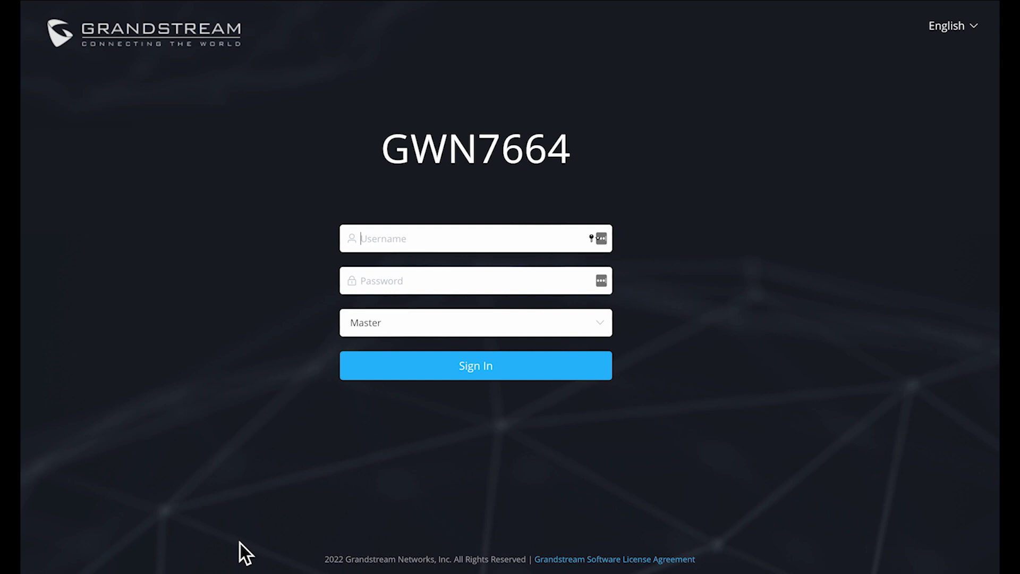
- Sign in with the admin username and the administrator password, keeping the Master role
text(admin)
click(375, 290)
text(••)
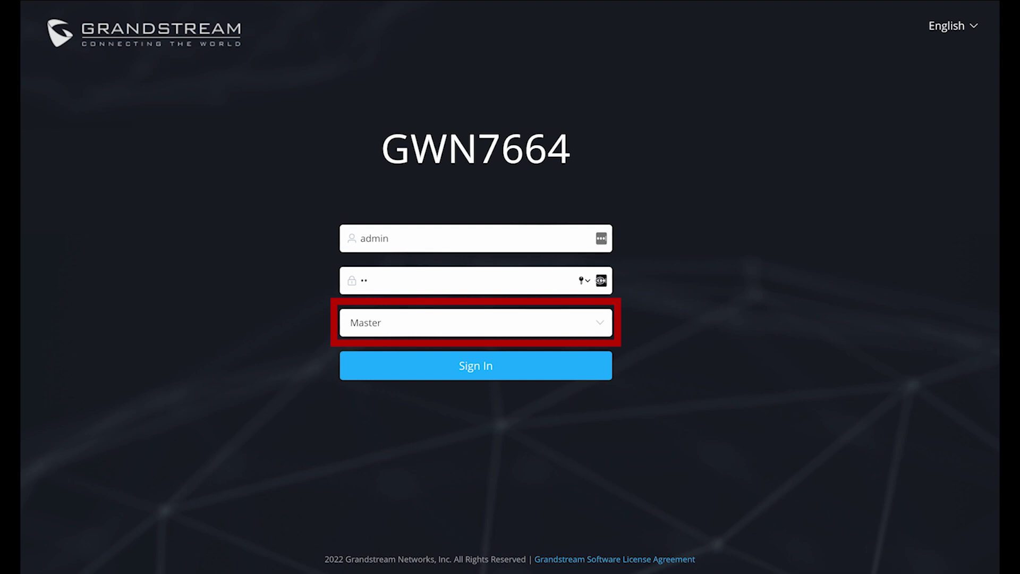
text(•••••)
click(449, 365)
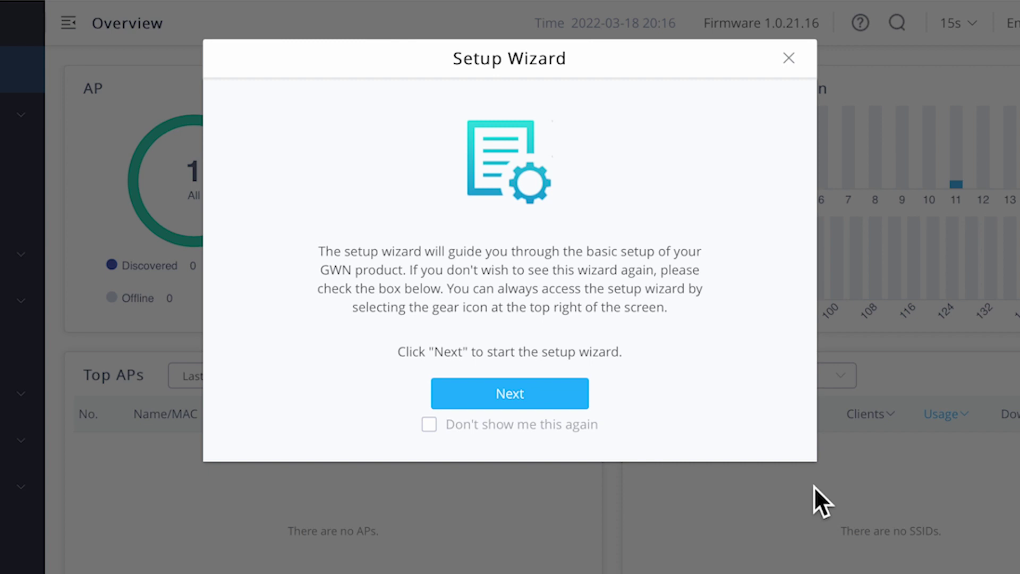
- Rename the default SSID to GWNTest, secure it with WPA2/WPA3 and a pre-shared key, and complete the wizard
click(511, 394)
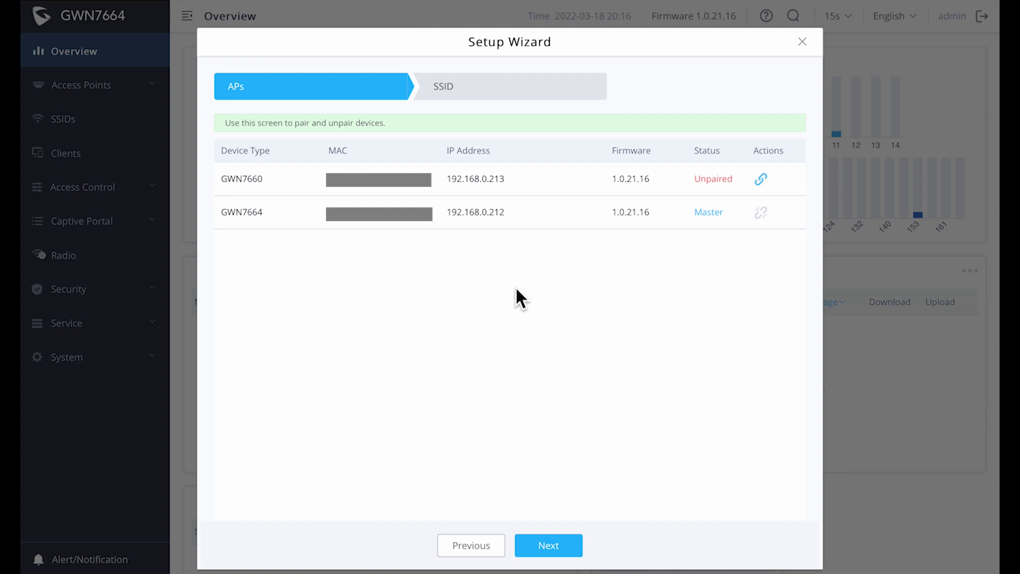
click(545, 548)
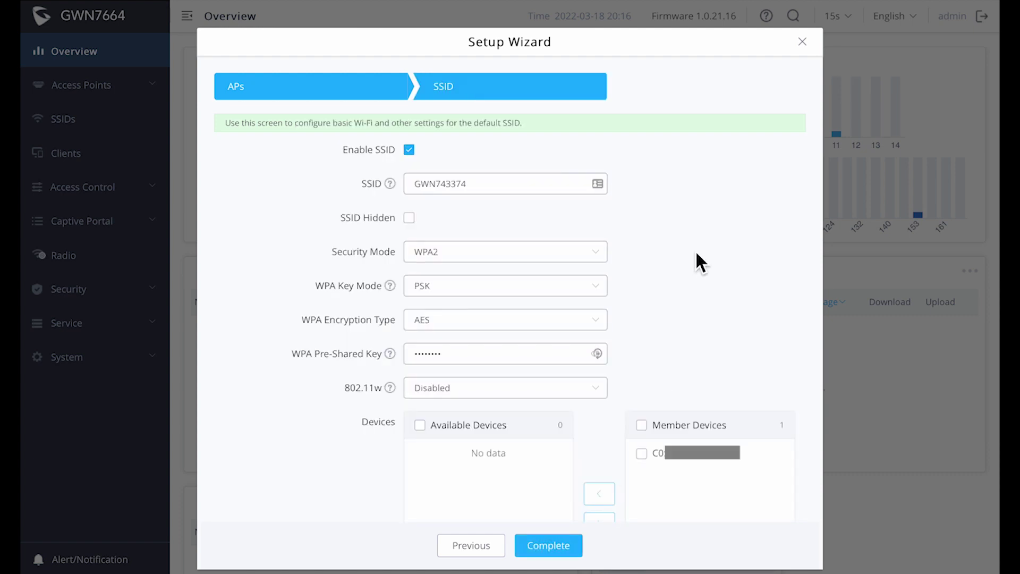
click(526, 189)
key(BackSpace)
key(BackSpace)
key(BackSpace)
key(BackSpace)
key(BackSpace)
key(BackSpace)
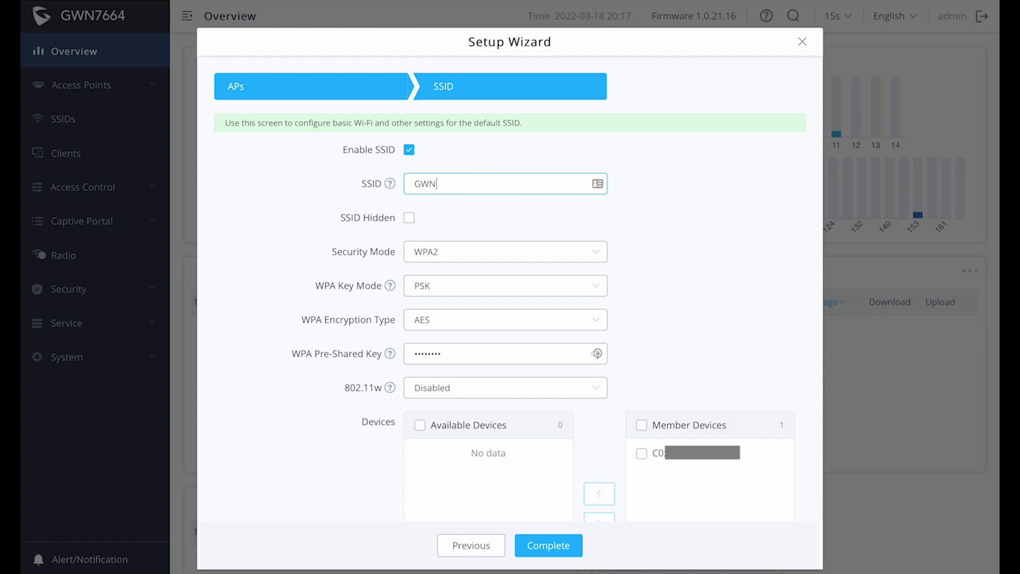
text(Test)
click(510, 266)
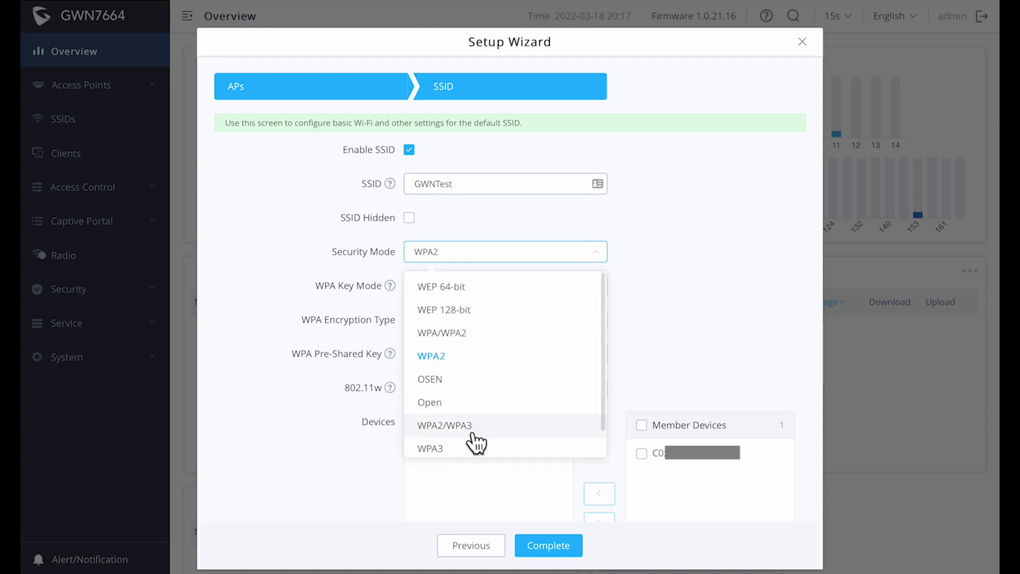
click(476, 439)
text(1234567890)
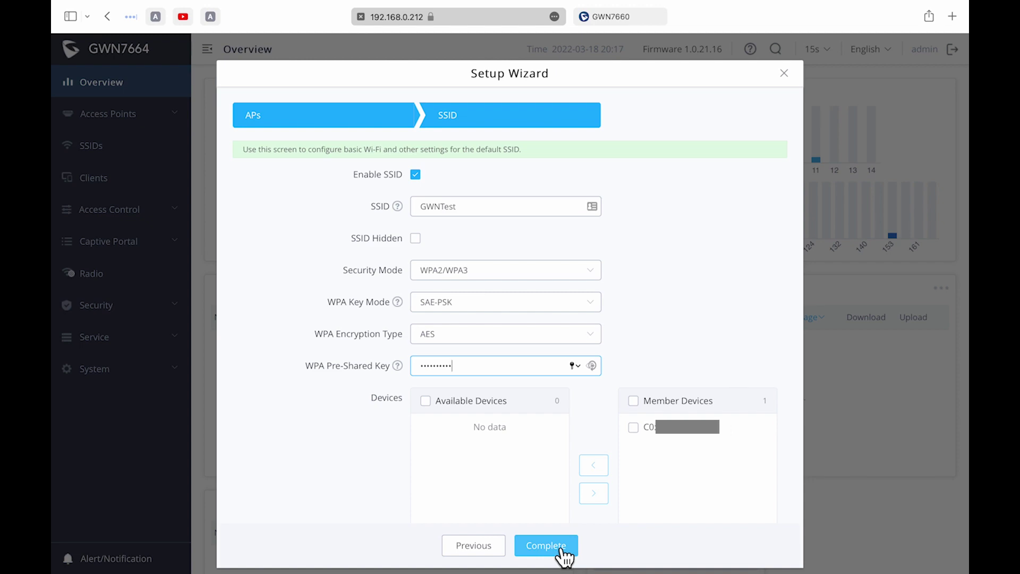
click(561, 550)
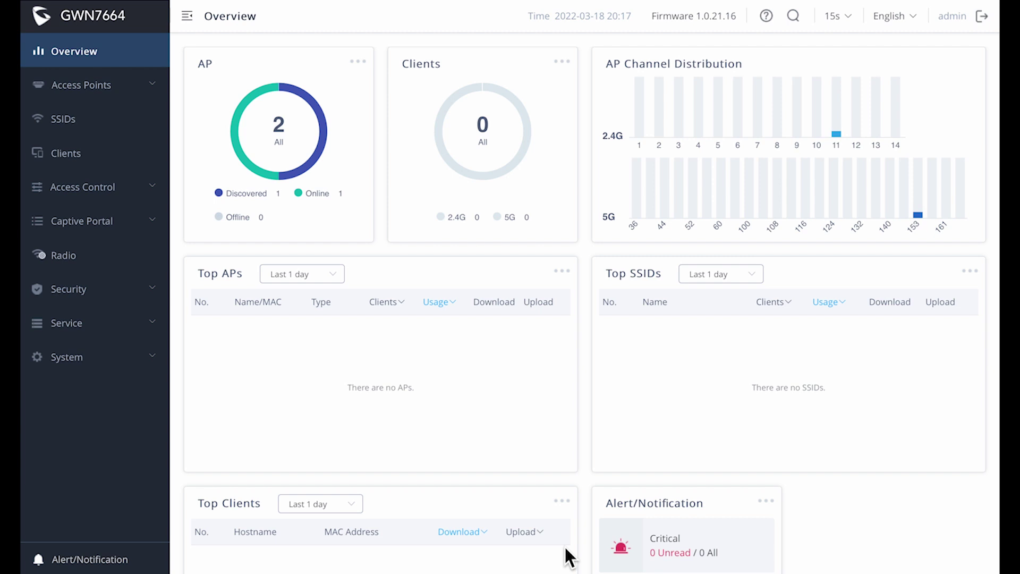
- Rename the GWN7664 access point to 7664Main, save, and apply the change
click(81, 85)
click(82, 154)
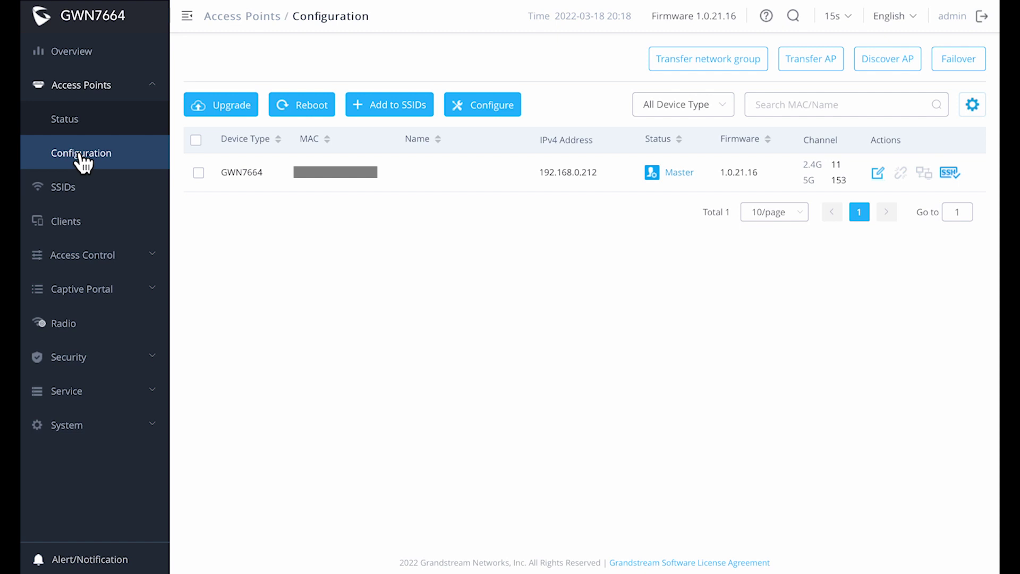
click(196, 140)
click(483, 104)
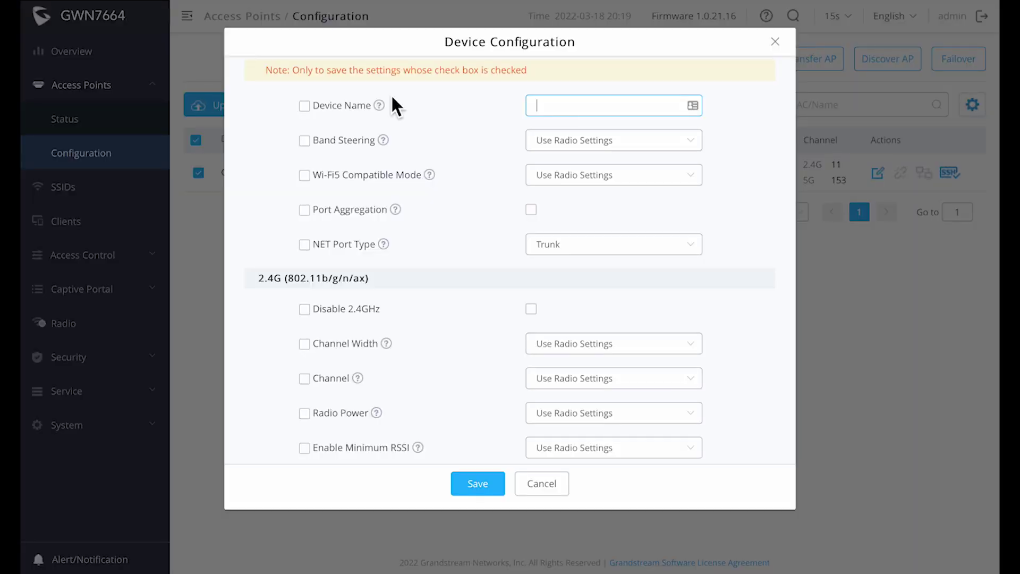
click(305, 107)
click(552, 109)
text(7664Main)
click(468, 485)
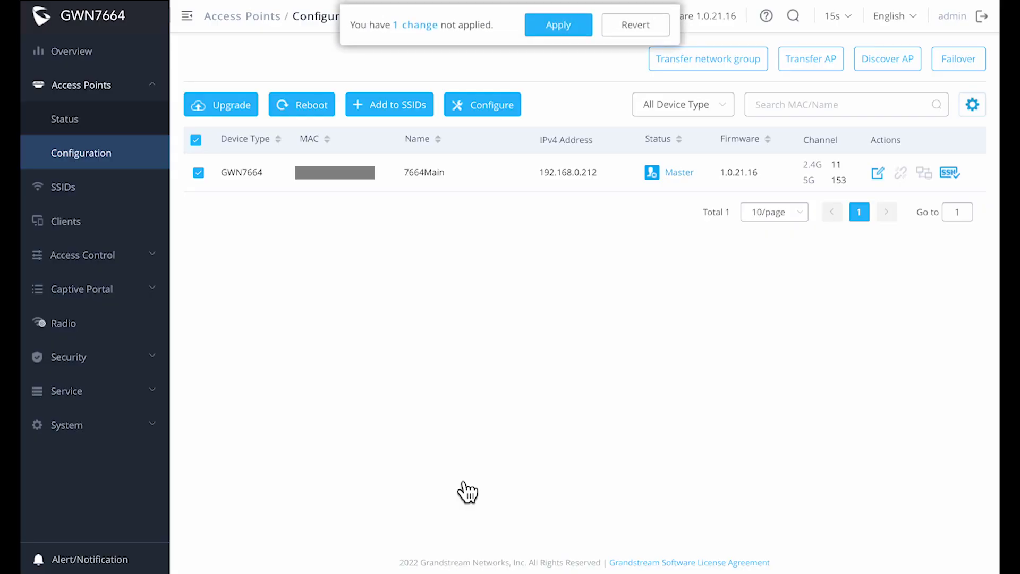
click(560, 35)
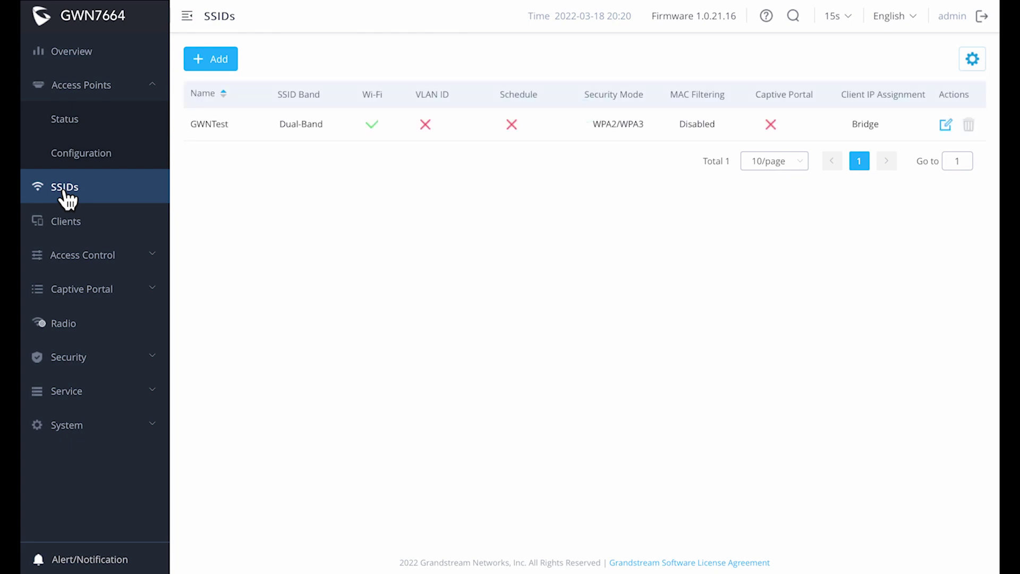
- Create an enabled SSID named 'GWN Test 2' with WPA2/WPA3 security and a pre-shared key
click(223, 60)
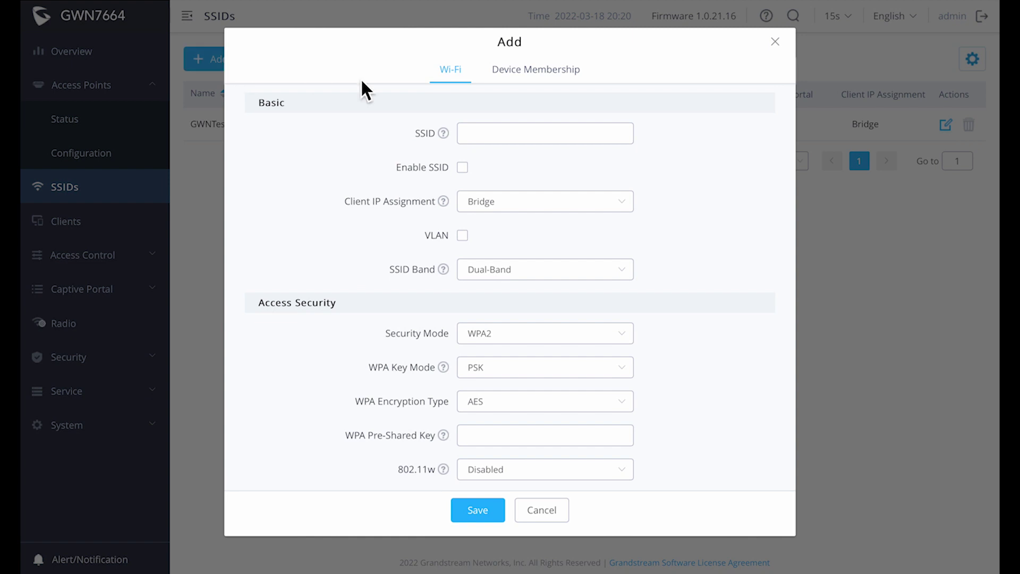
click(489, 136)
text(GWN Test 2)
click(462, 168)
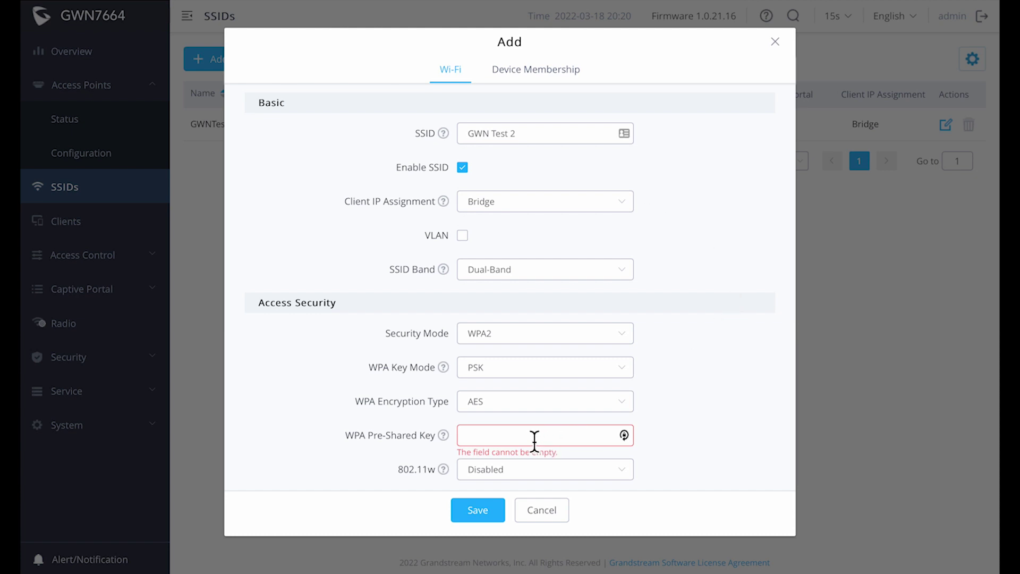
click(537, 340)
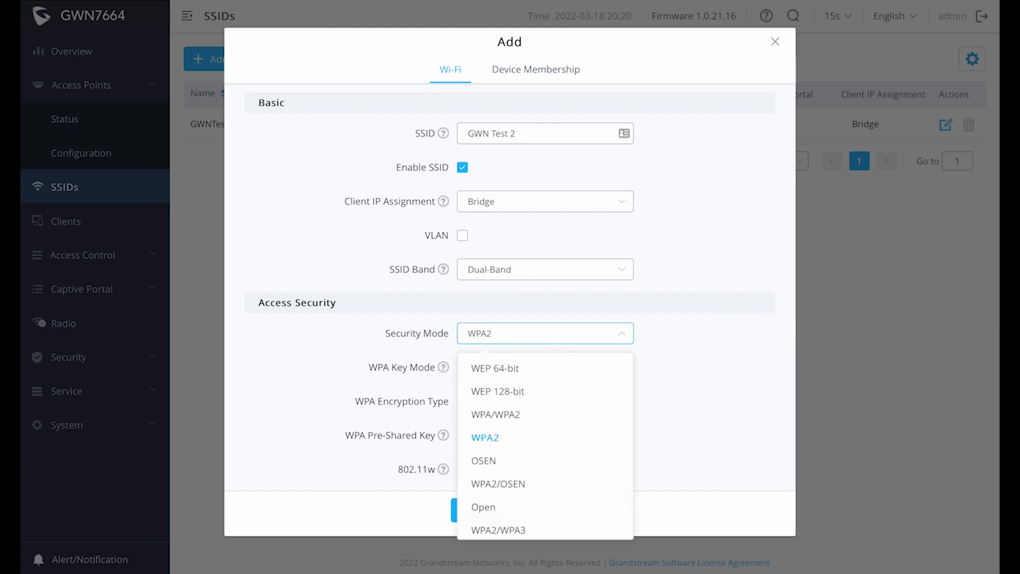
click(518, 530)
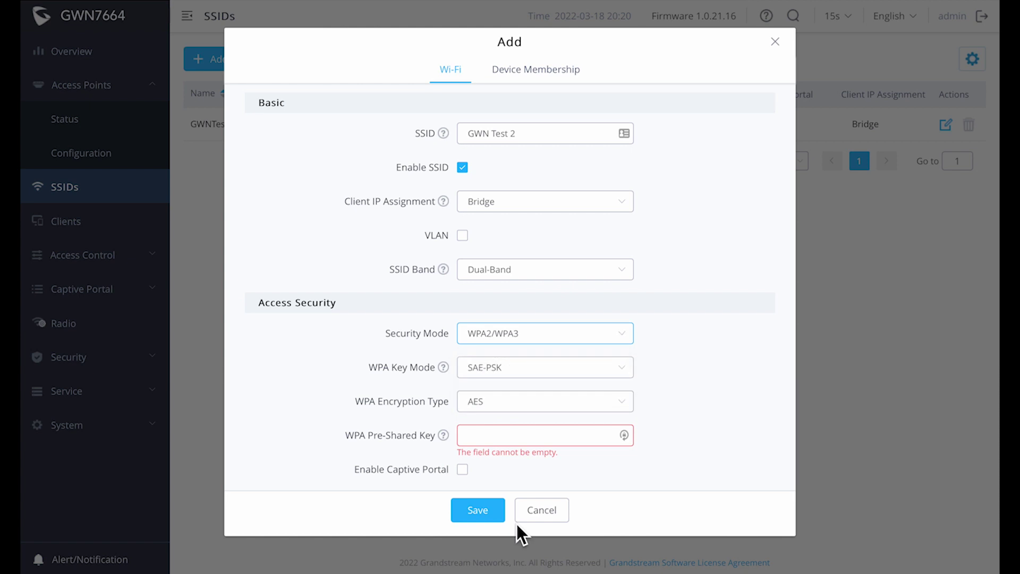
click(517, 438)
text(123456)
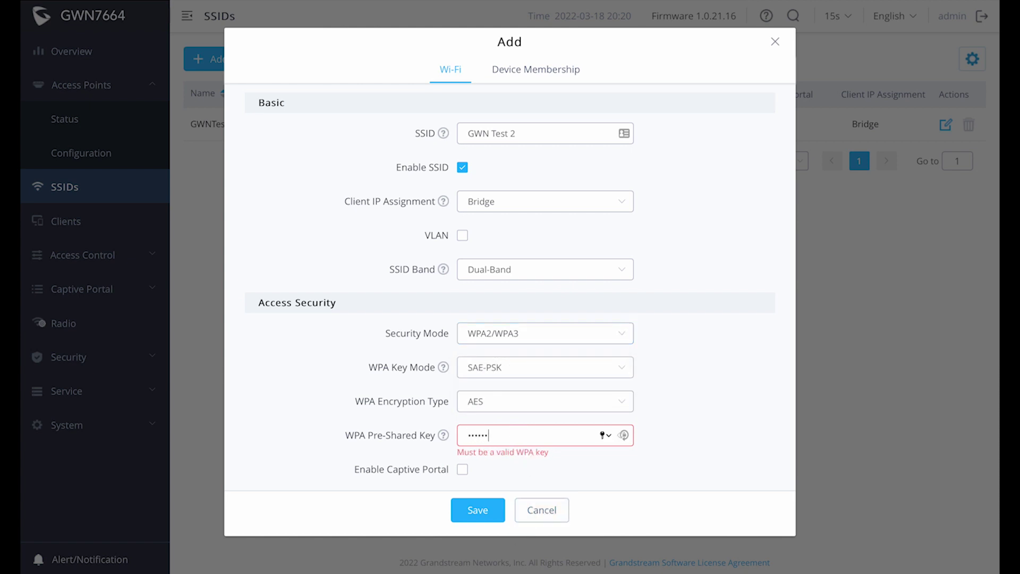
text(7890)
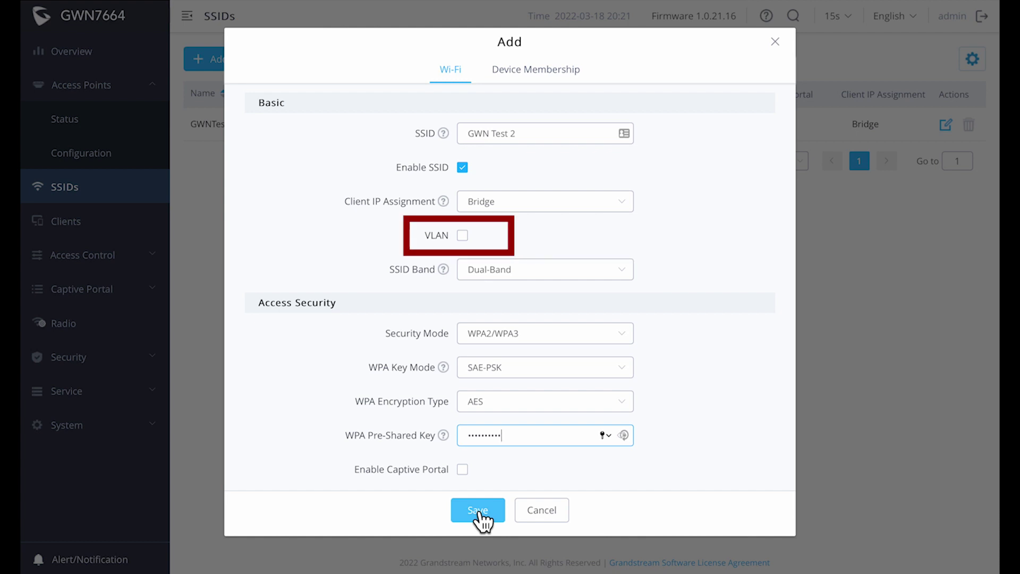
- Add 7664Main as a member device of GWN Test 2, then save and apply
click(533, 70)
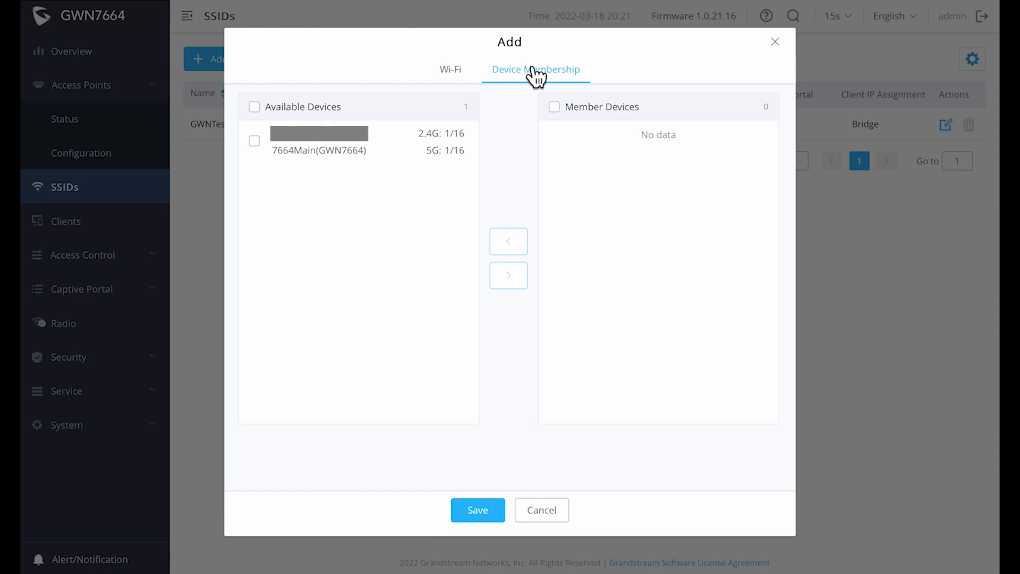
click(254, 141)
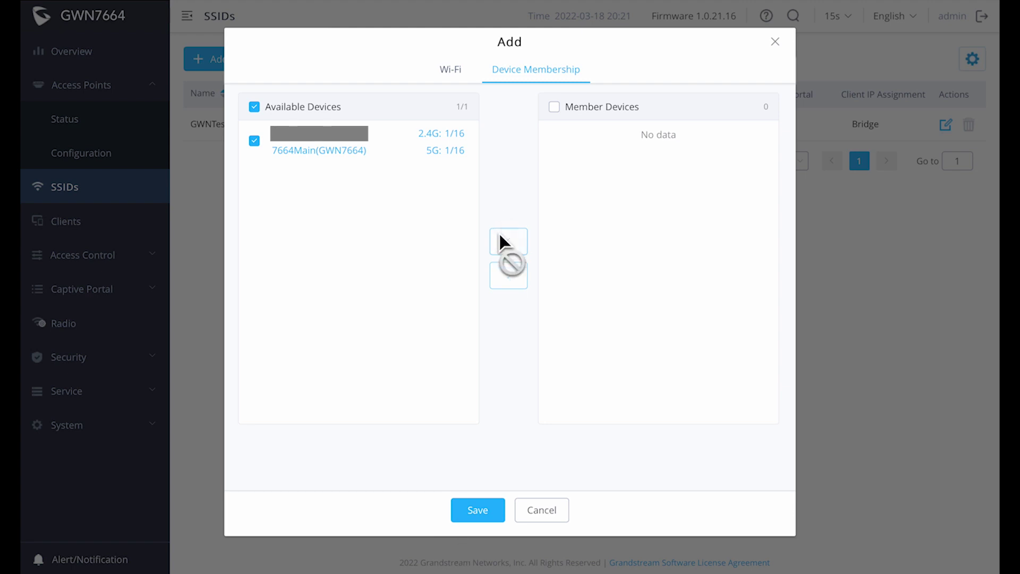
click(511, 274)
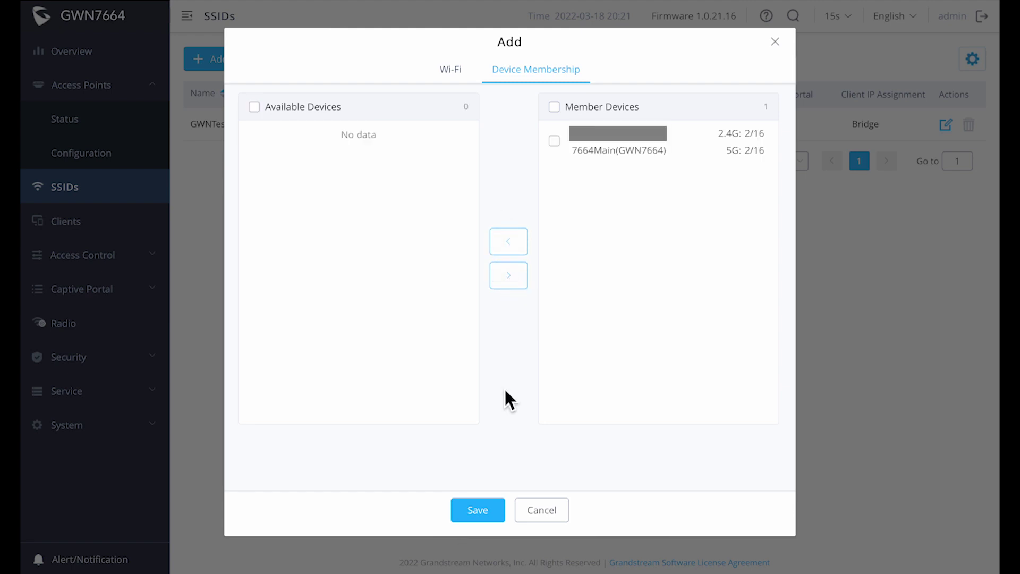
click(481, 511)
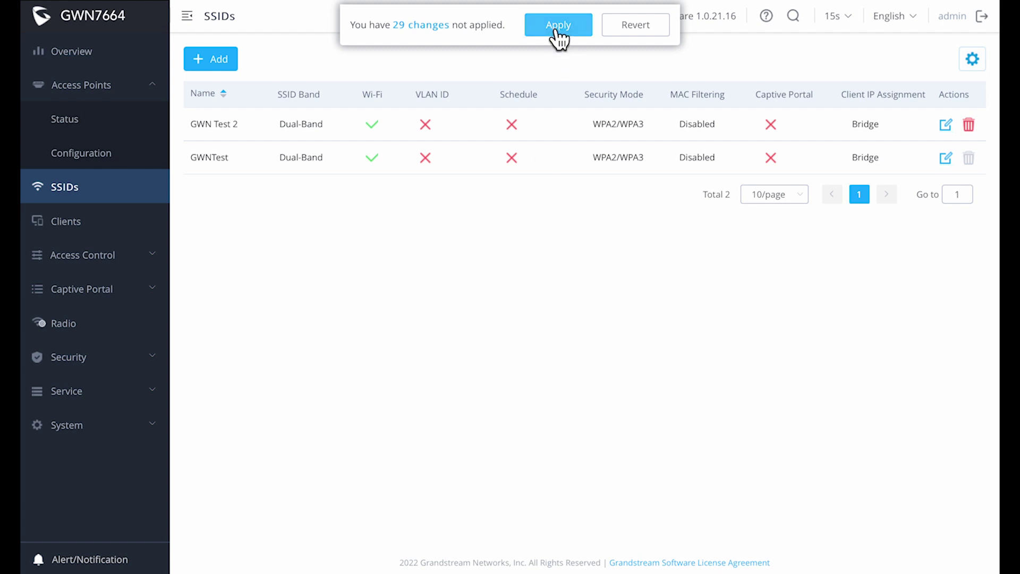
click(558, 38)
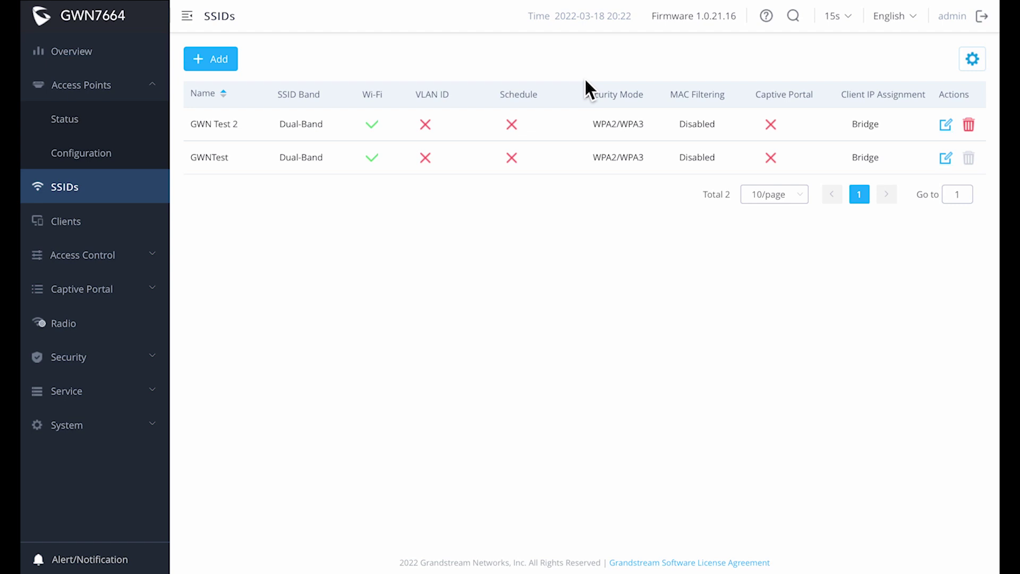
- Add an enabled SSID named 'VLAN Test' with VLAN tagging on VLAN ID 80
click(215, 61)
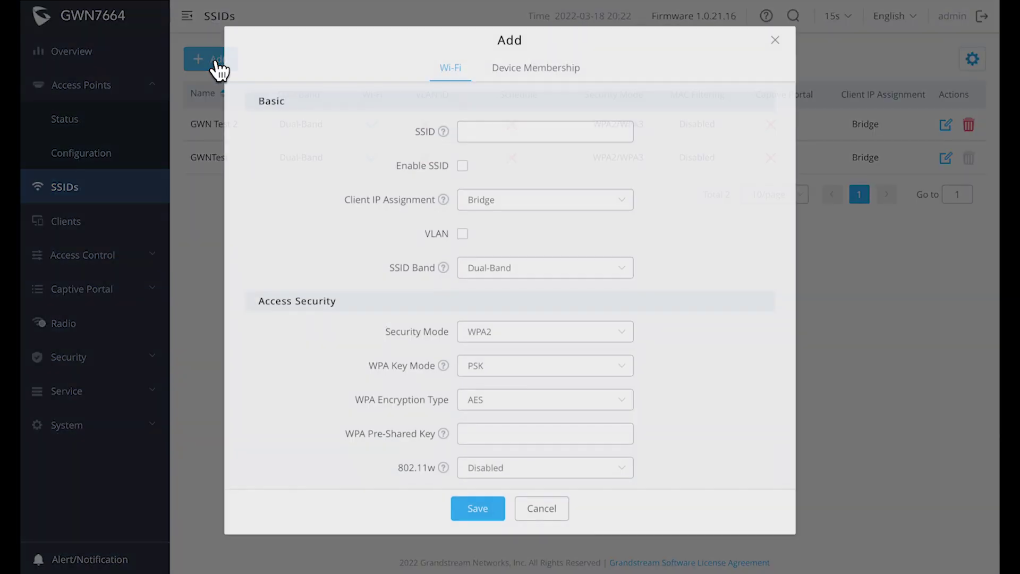
click(489, 135)
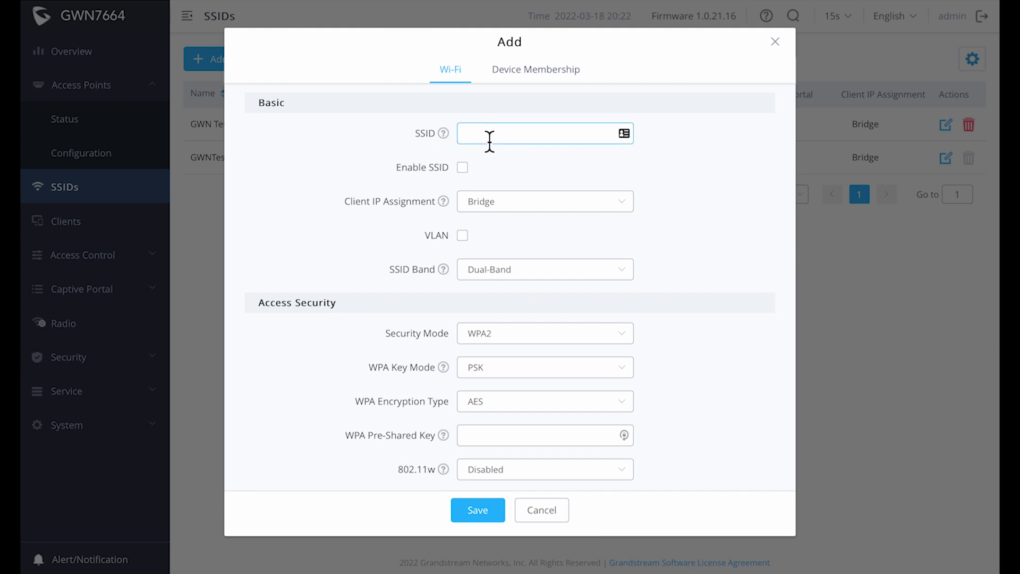
text(VLAN Test)
click(462, 168)
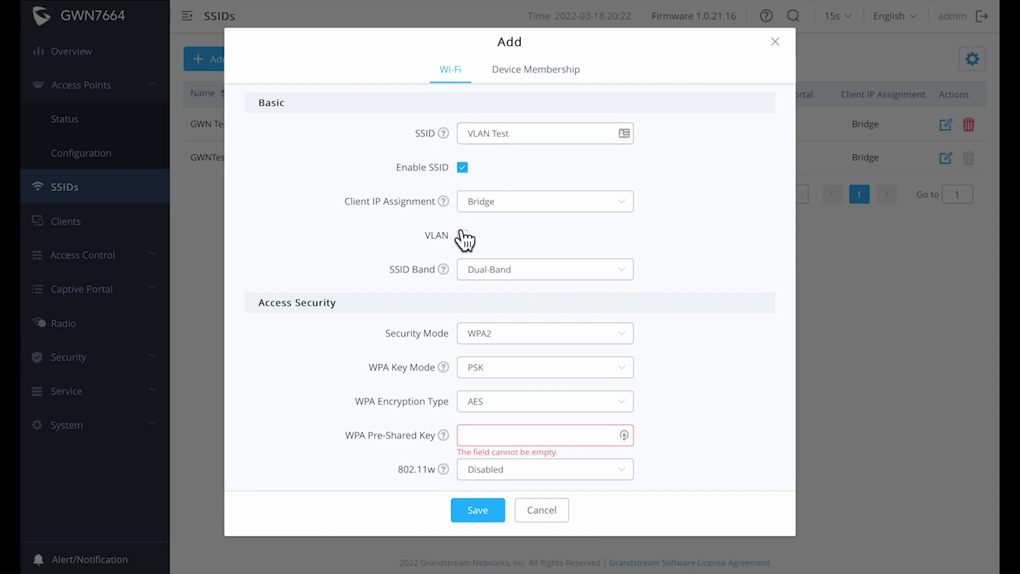
click(462, 235)
click(487, 273)
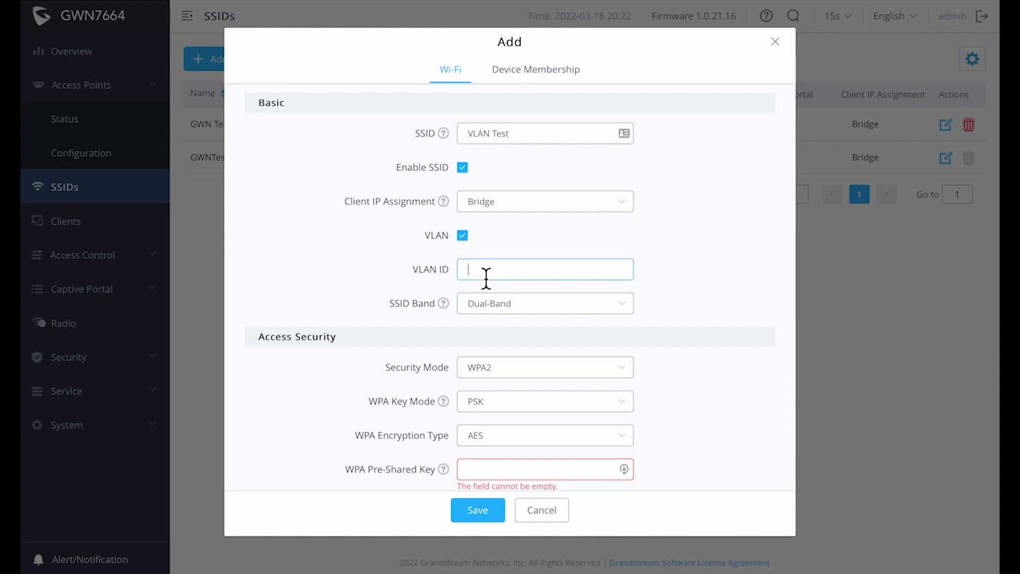
text(80)
- Secure VLAN Test with WPA2/WPA3 and a pre-shared key, then save it
click(611, 371)
click(567, 343)
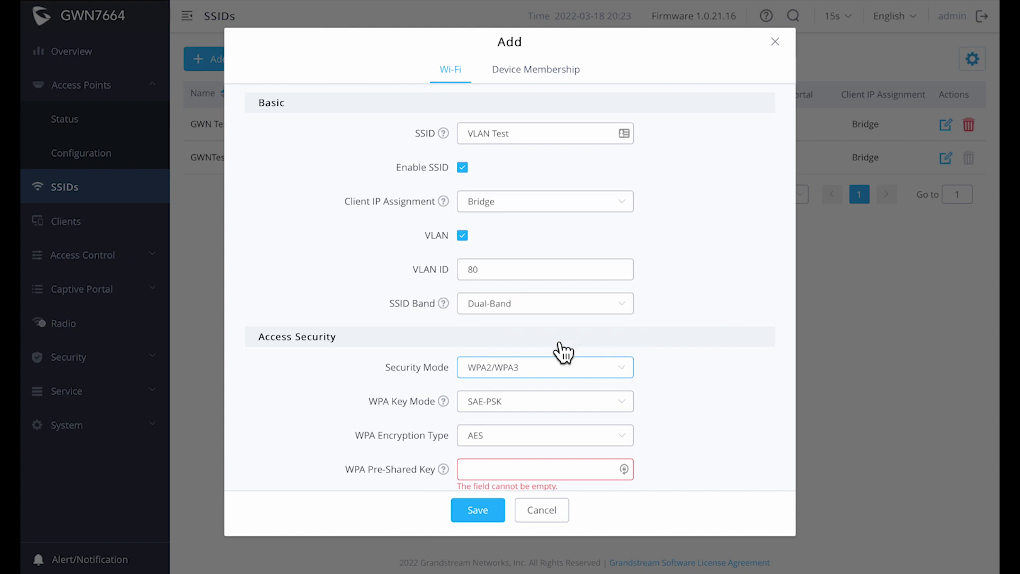
click(513, 470)
text(•••••)
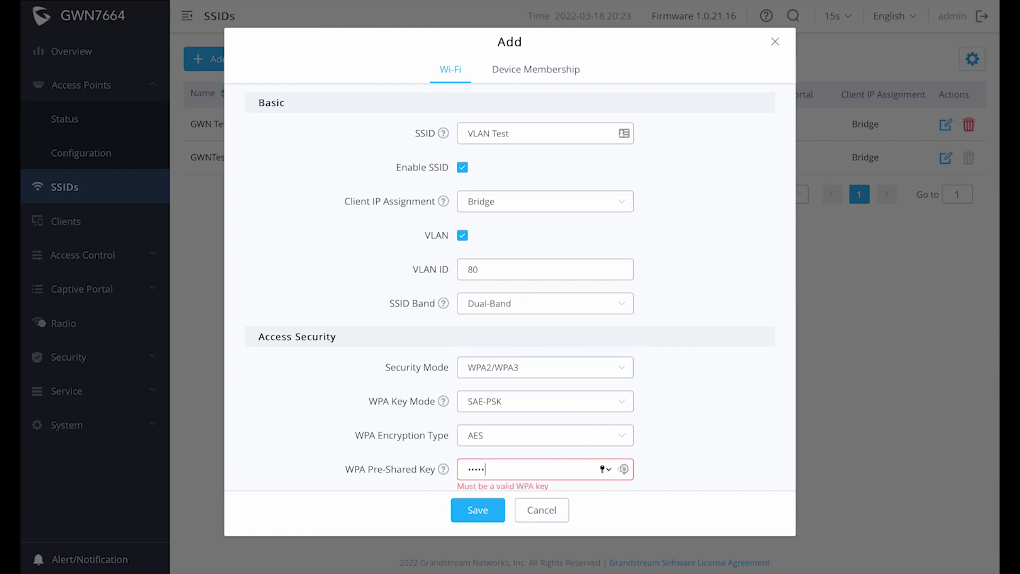
text(•••••)
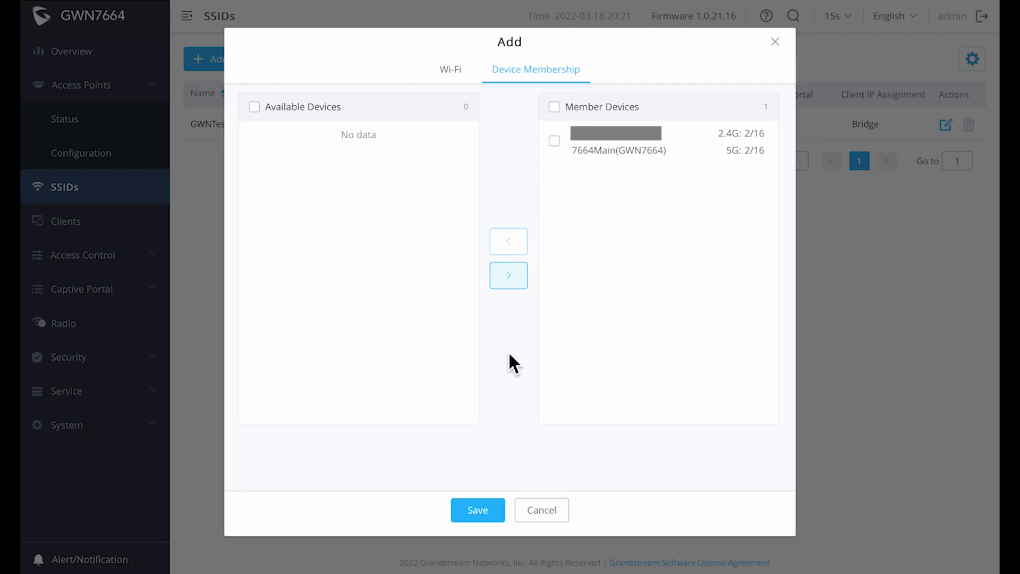
click(478, 510)
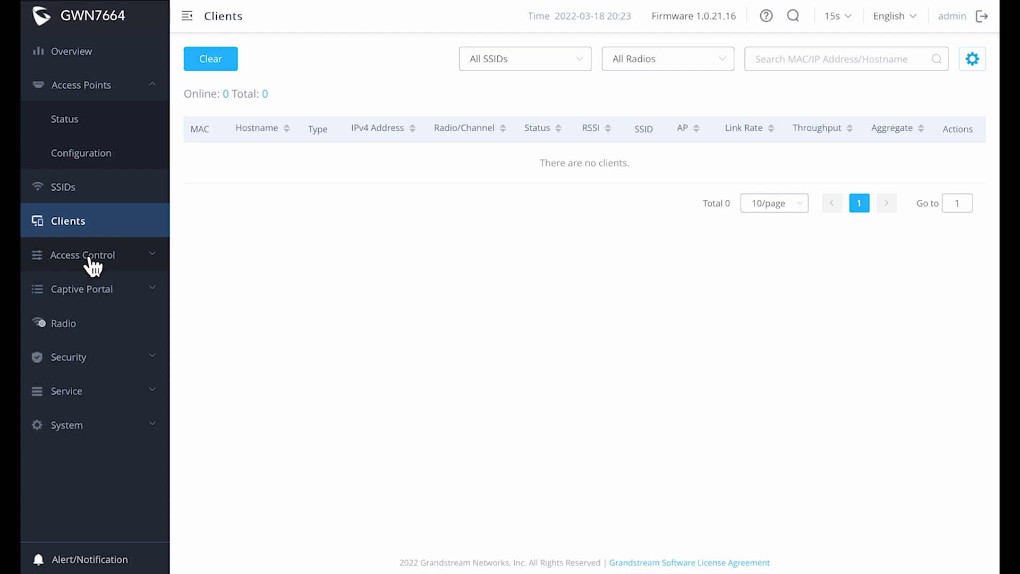
- Review the Radio settings page, scrolling through its options
click(80, 289)
click(80, 389)
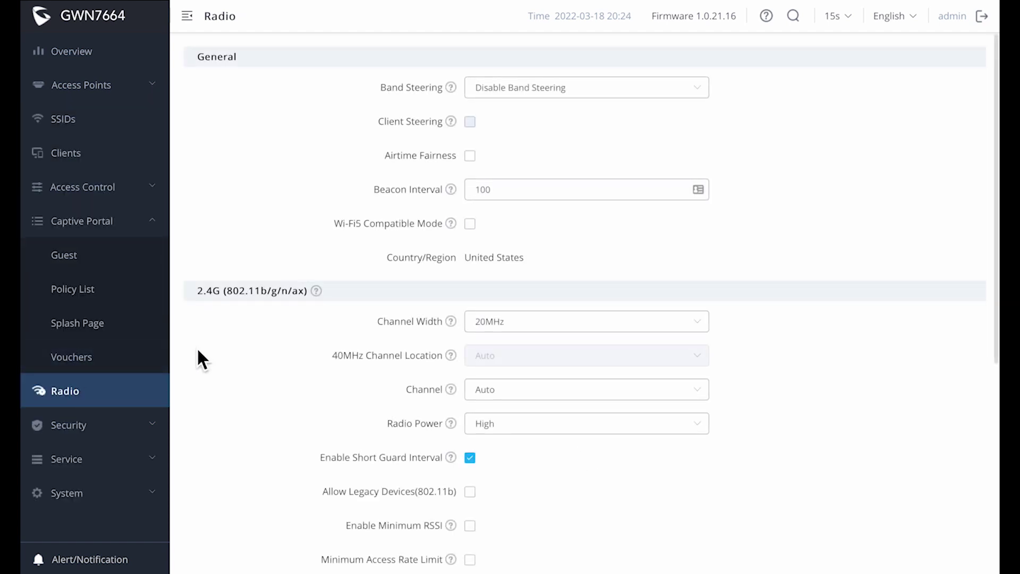
scroll(198, 350, down, 3)
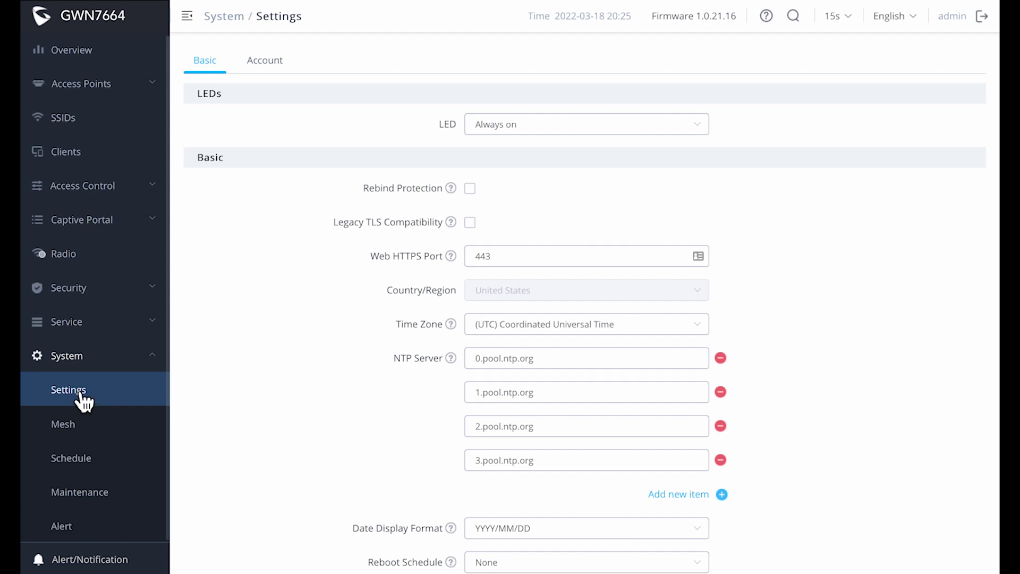
- View the Account tab's administrator password fields, then go to System Maintenance
click(272, 68)
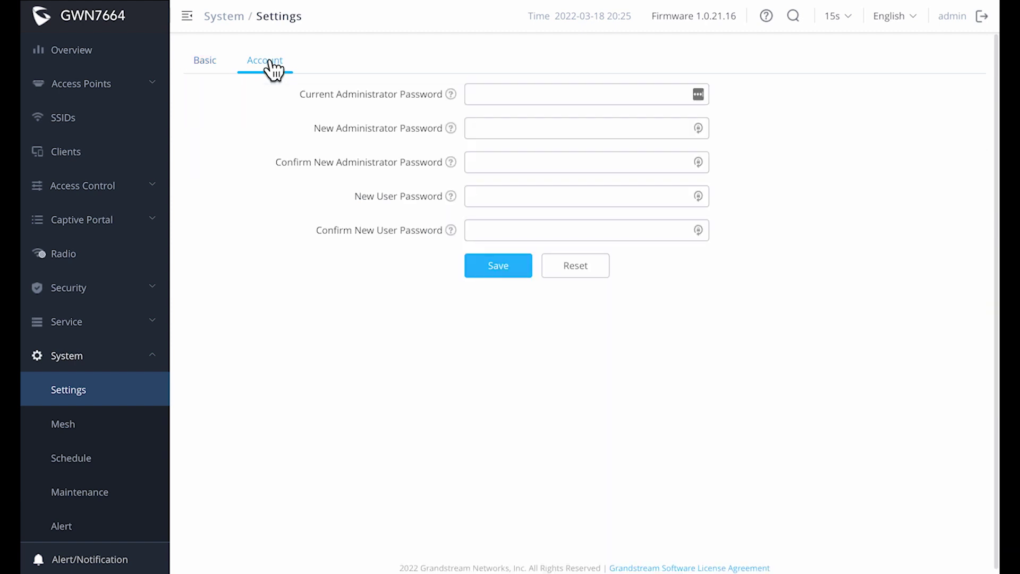
click(501, 96)
click(99, 494)
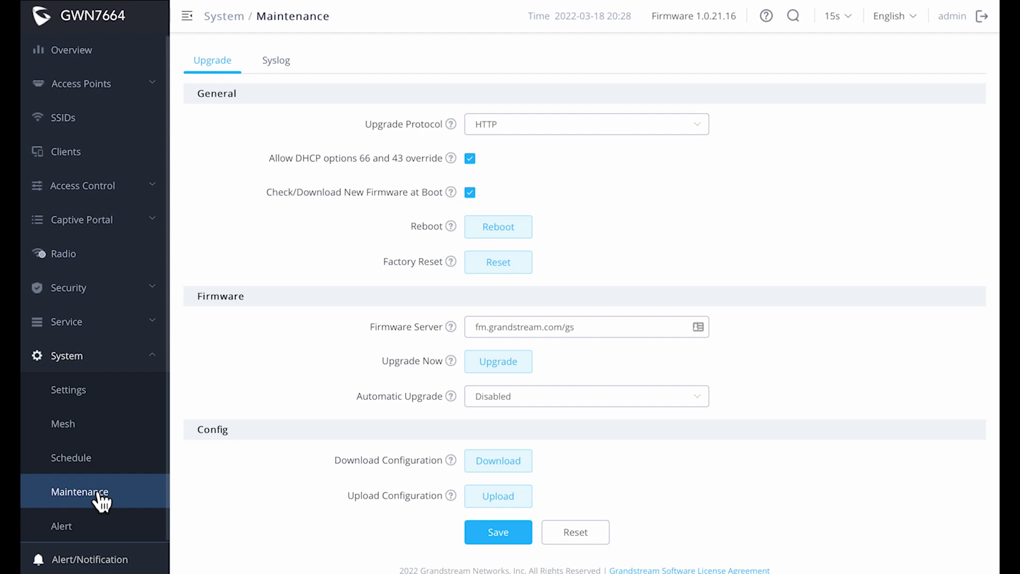
- Replace the firmware server with firmware.grandstream.com, then save and apply it
click(486, 363)
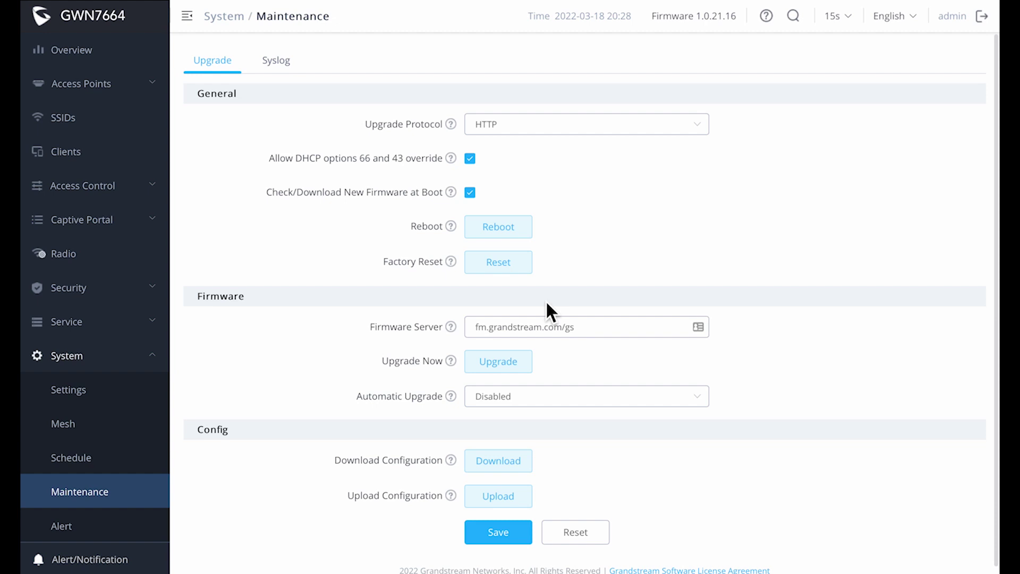
drag(586, 334, 457, 334)
triple_click(471, 334)
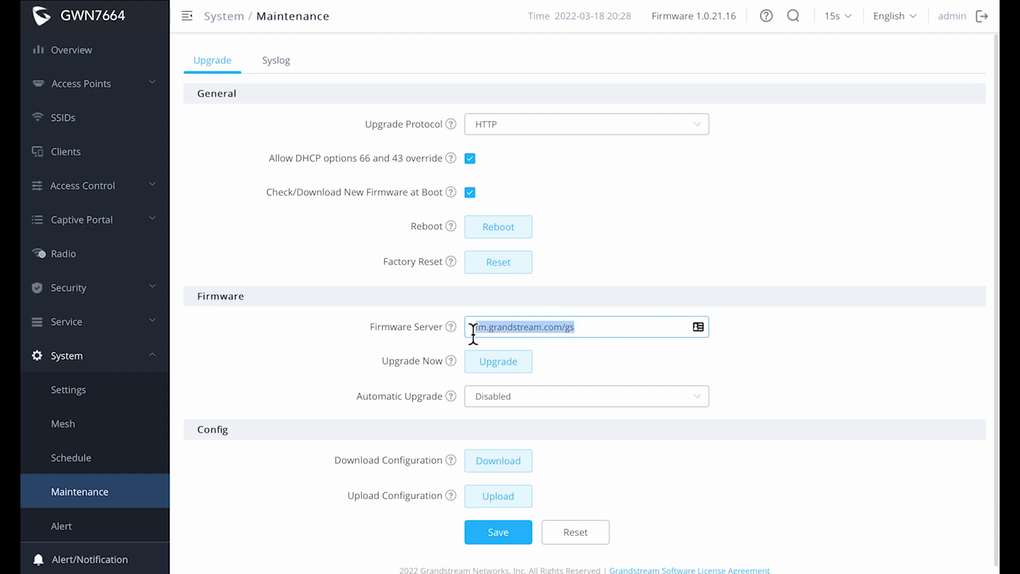
text(fir)
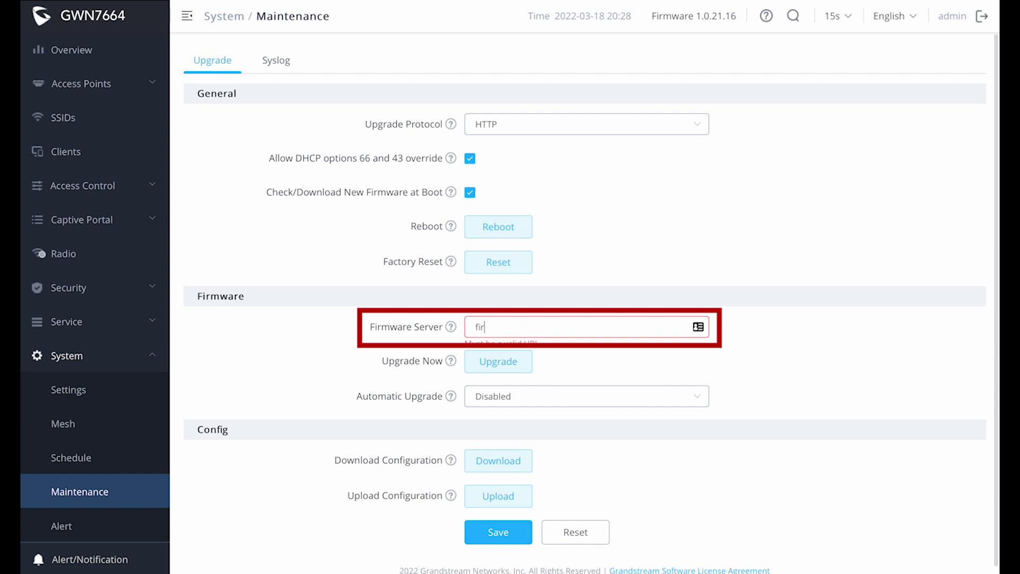
text(mware.grandstream.com)
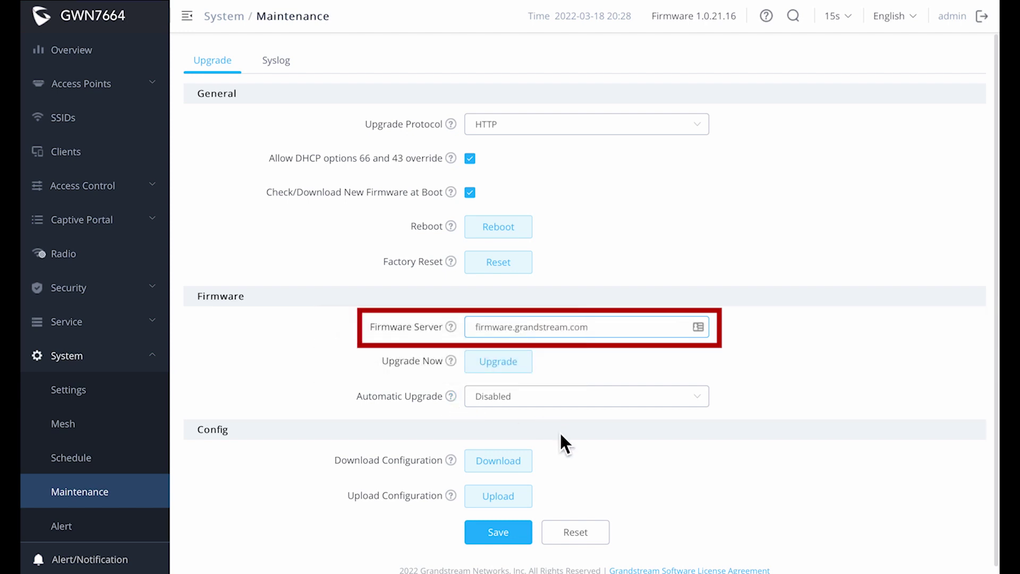
click(513, 533)
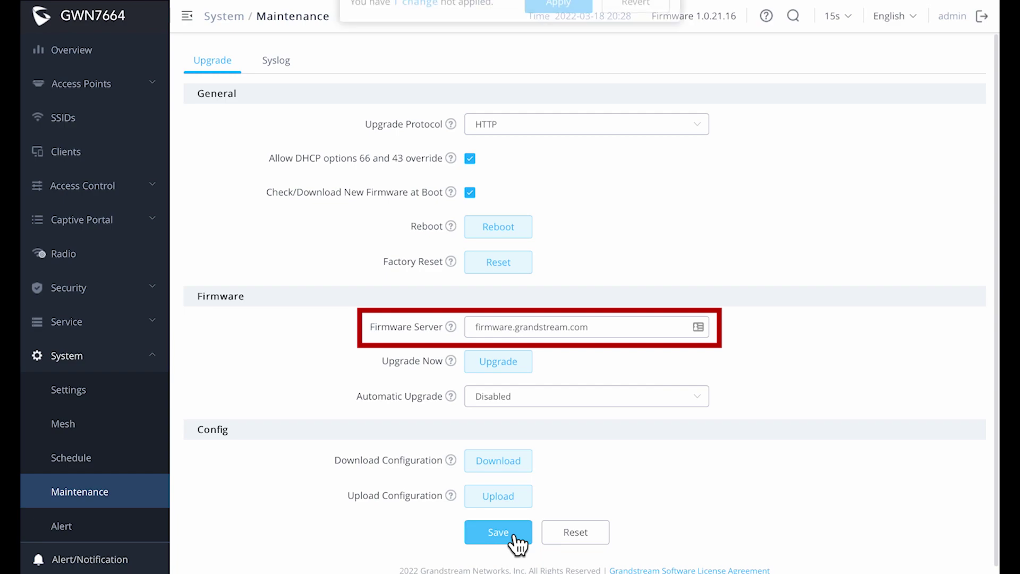
click(544, 32)
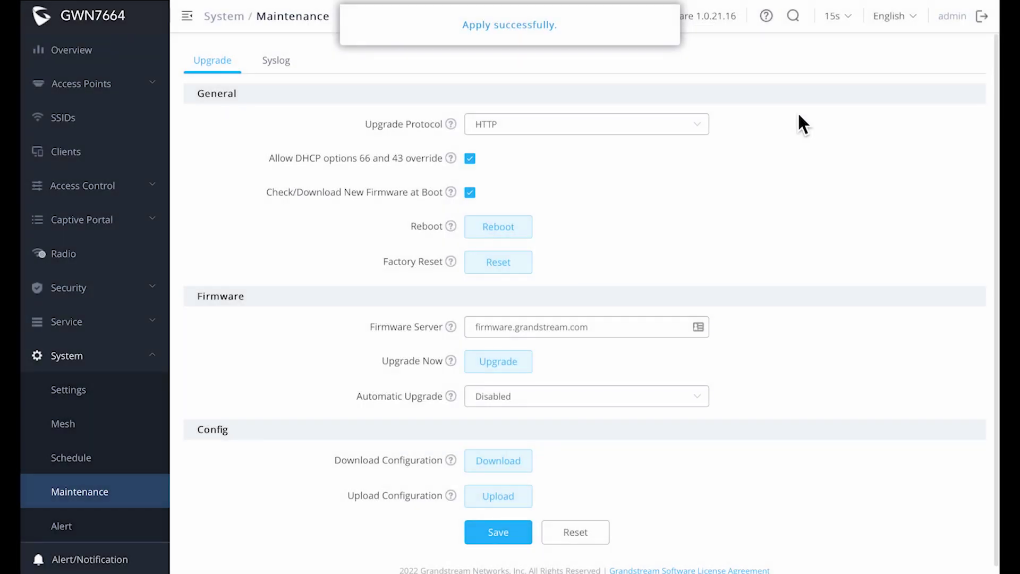
click(485, 364)
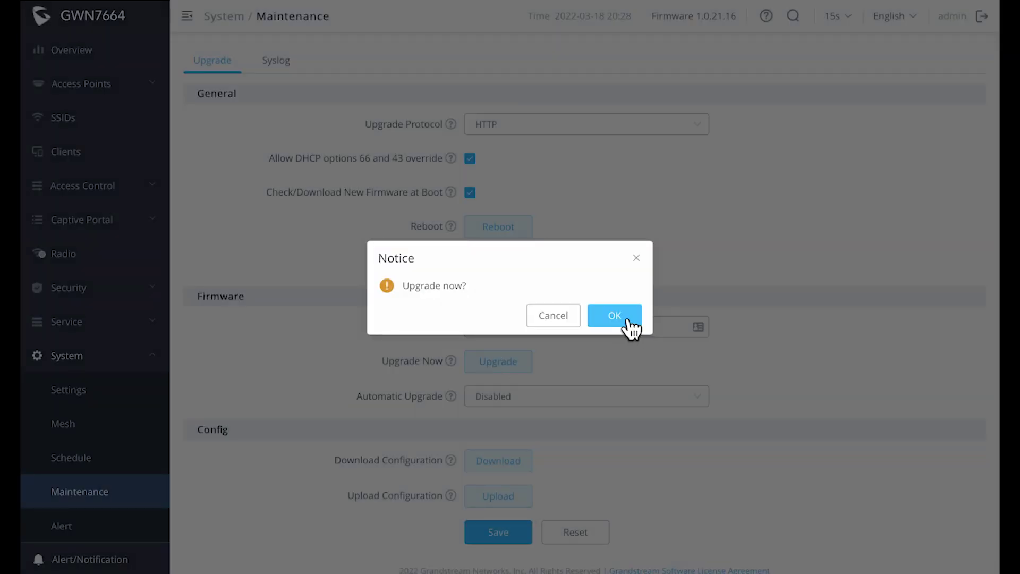
- Confirm the firmware upgrade, then scan the network for new access points
click(622, 321)
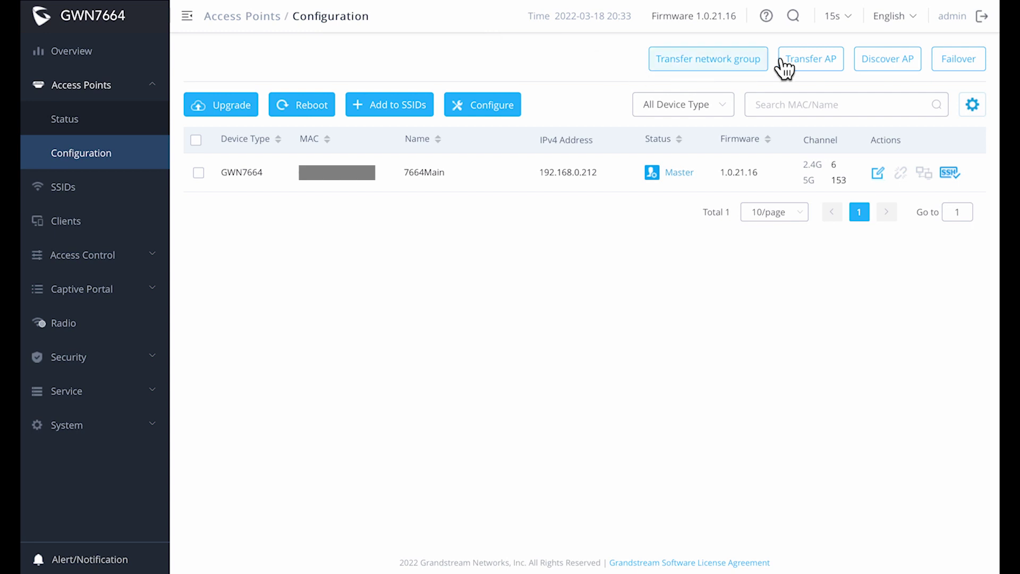
click(883, 64)
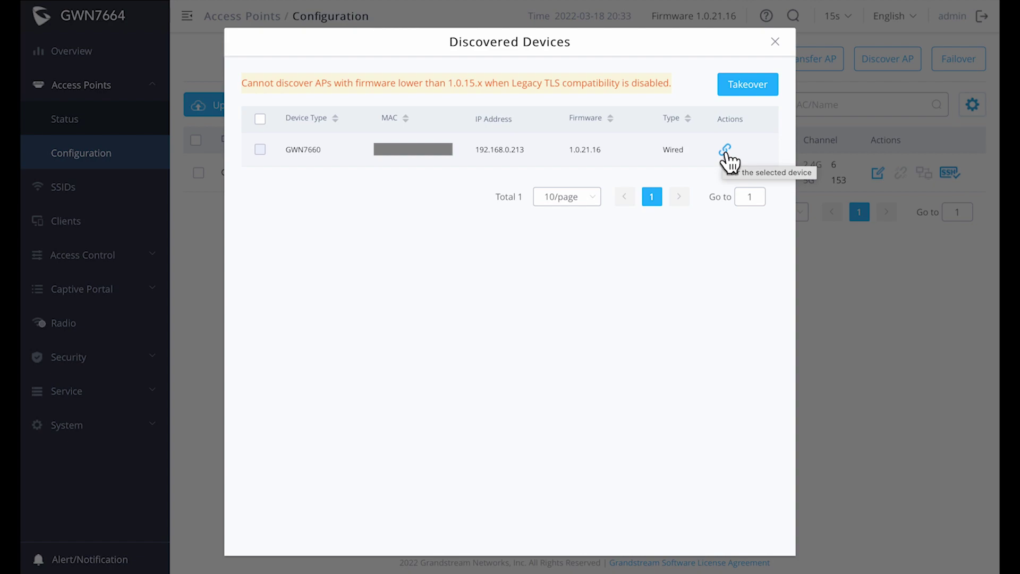
- Pair the discovered GWN7660 with the controller and close the discovery list
click(725, 150)
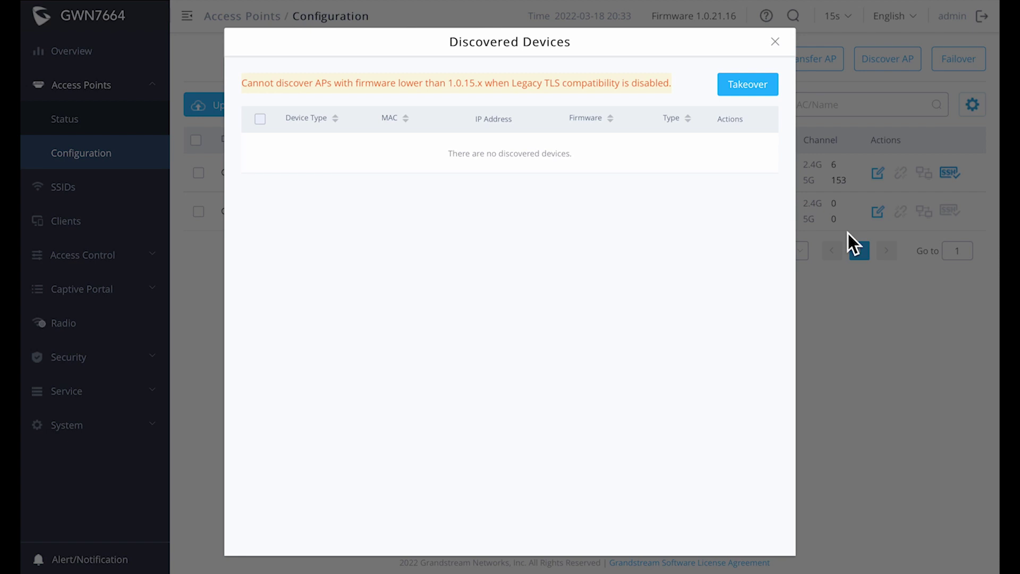
click(775, 42)
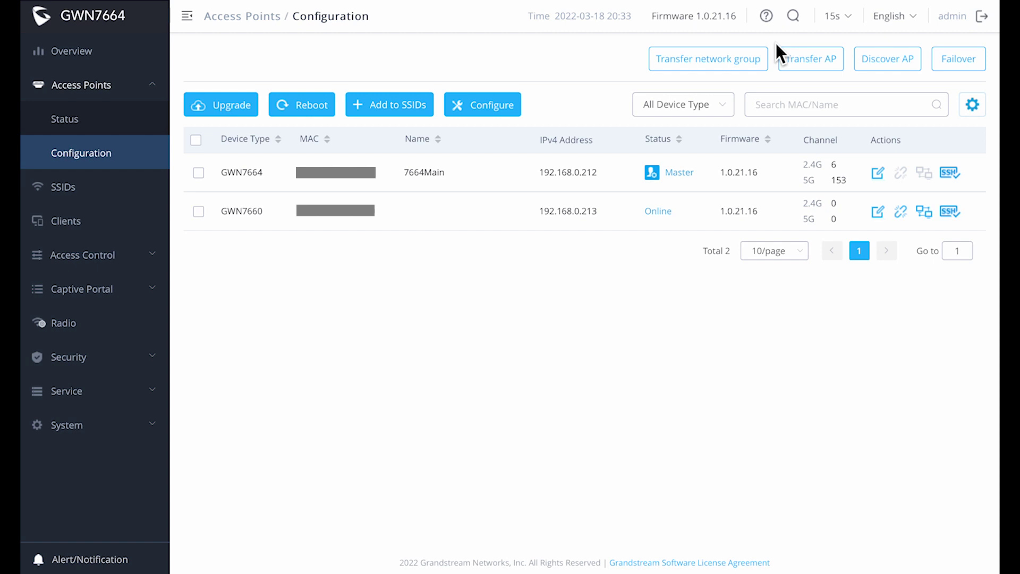
- Rename the GWN7660 access point to '7660 Secondary' and save it
click(199, 212)
click(497, 106)
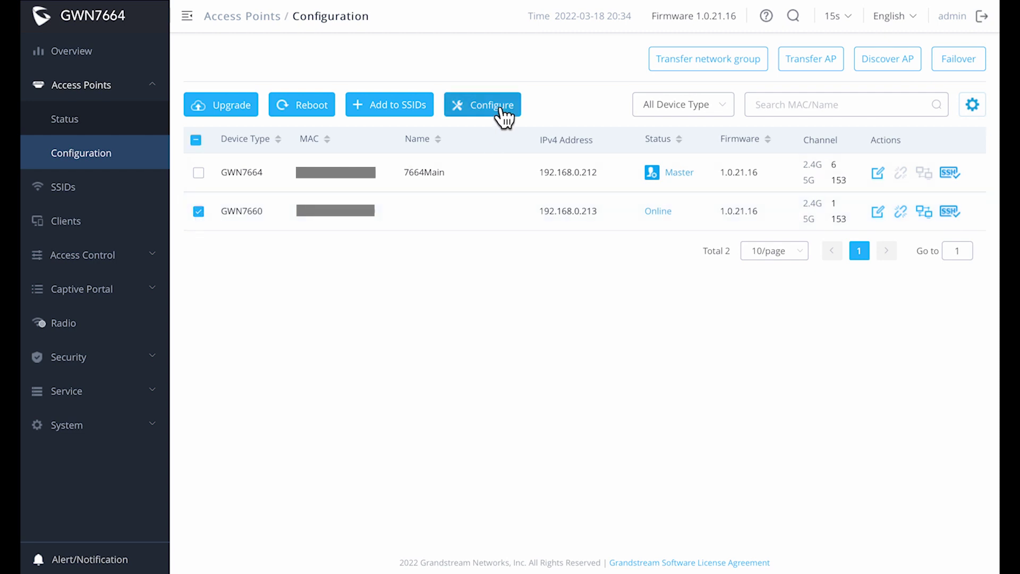
click(305, 106)
click(563, 107)
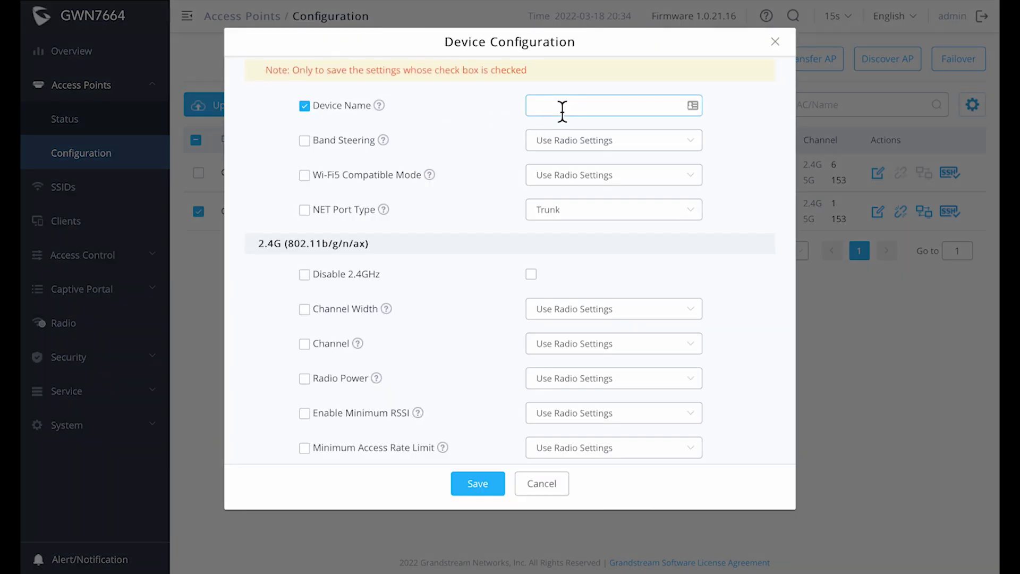
text(7660Seconda)
key(BackSpace)
key(BackSpace)
key(BackSpace)
key(BackSpace)
key(BackSpace)
key(BackSpace)
key(BackSpace)
text(Secondary)
click(478, 483)
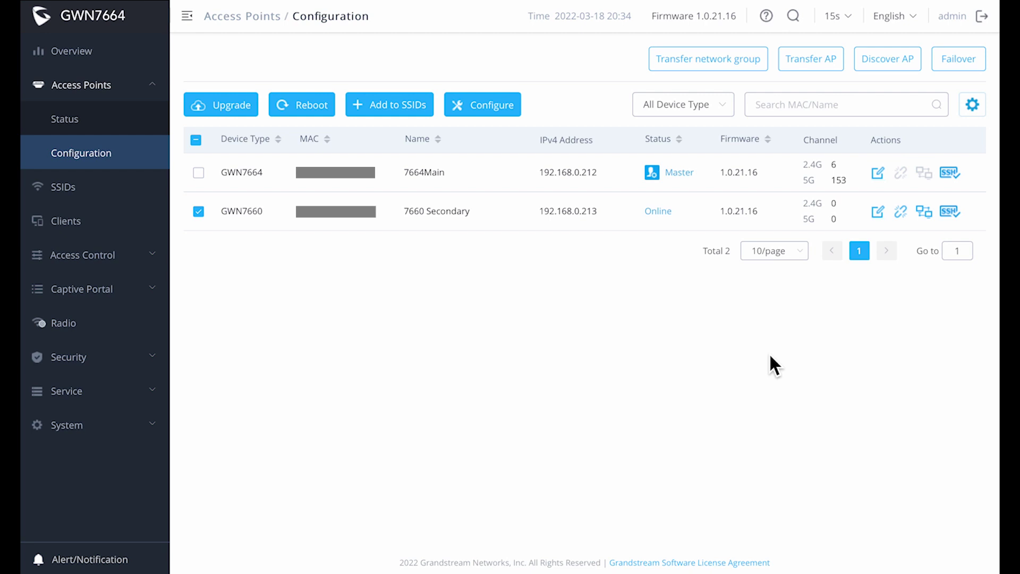
click(967, 60)
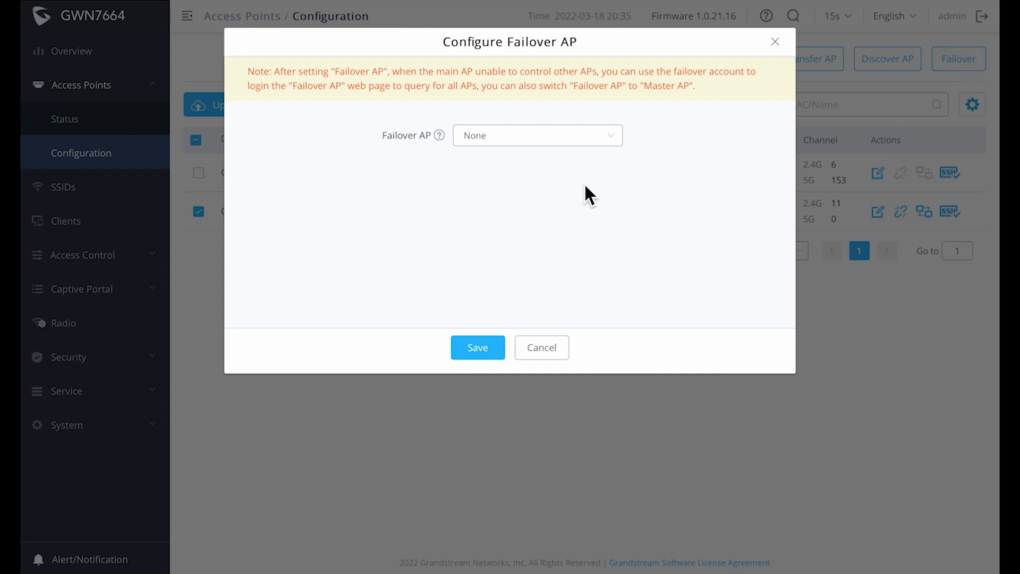
- Save 7660 Secondary as the failover AP, then bring up the SSIDs list
click(607, 137)
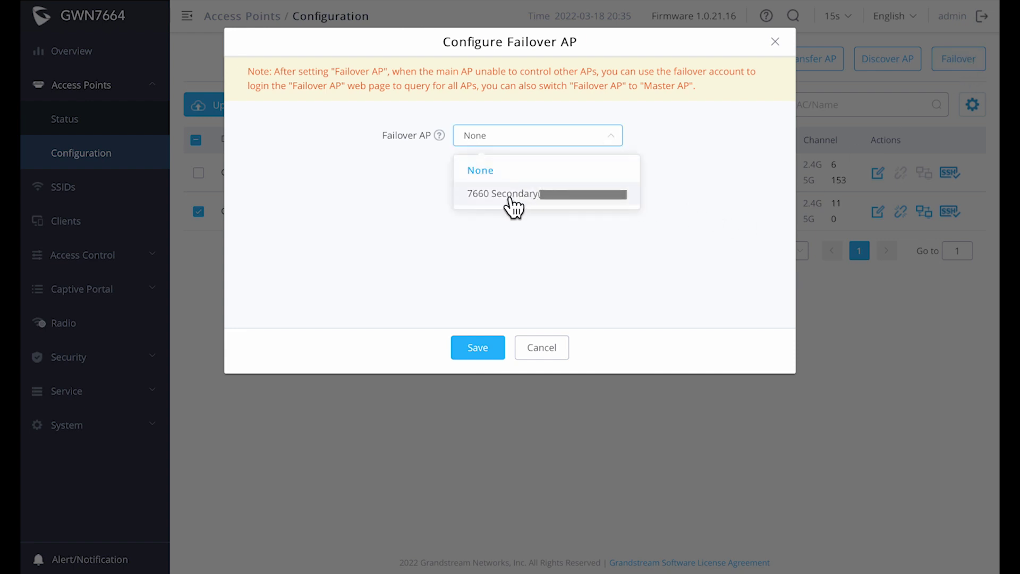
click(511, 199)
click(476, 353)
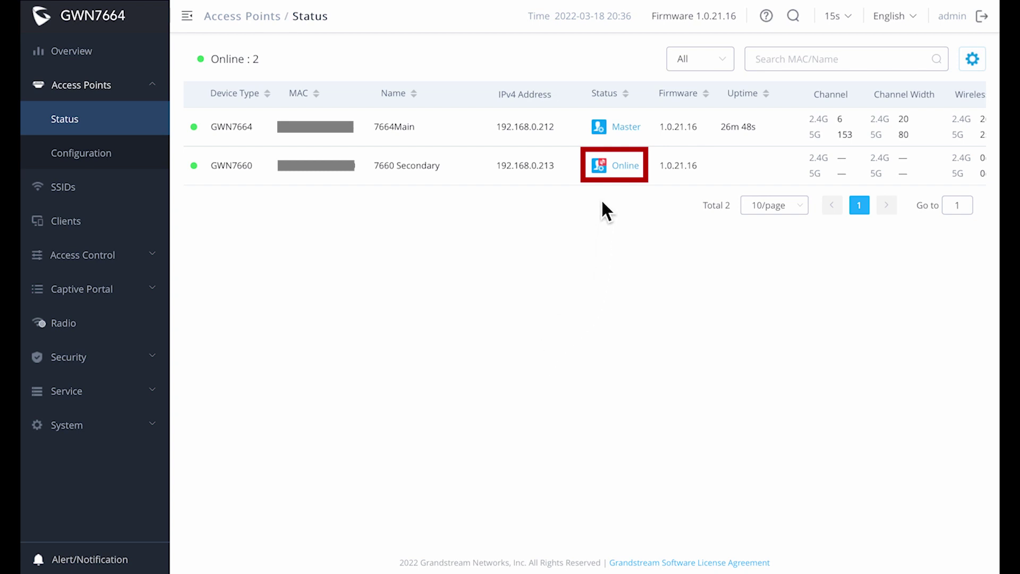
click(70, 190)
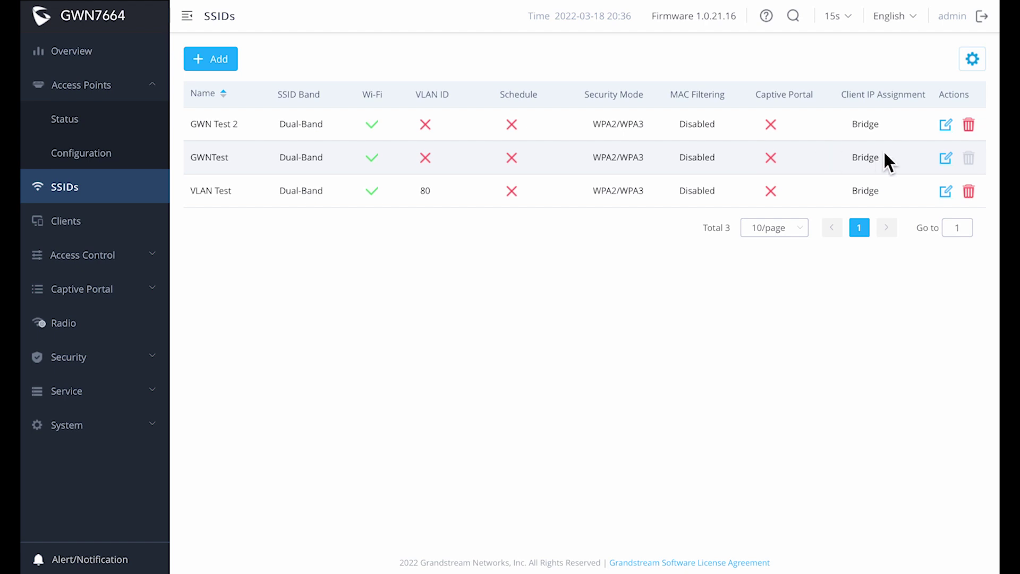
- Review which devices broadcast GWNTest, closing it without changes
click(944, 160)
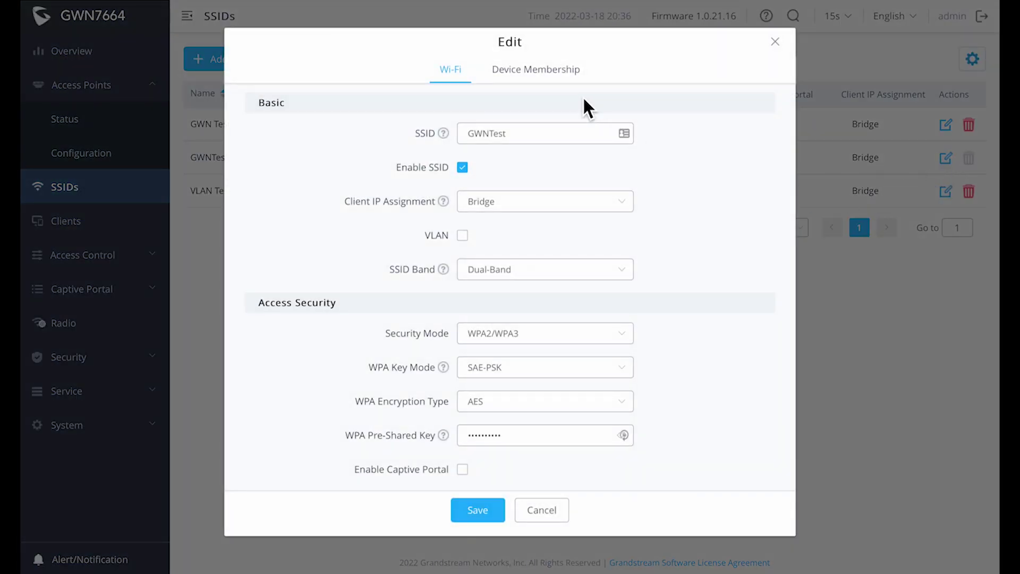
click(573, 72)
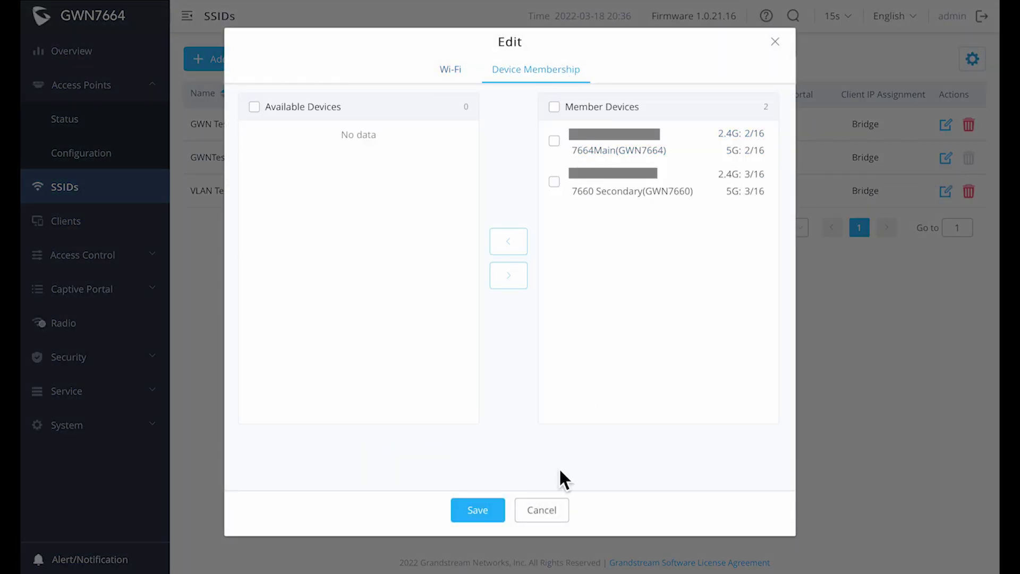
click(555, 510)
- Add 7664Main to VLAN Test's member devices, save, and start the speed tests
click(946, 191)
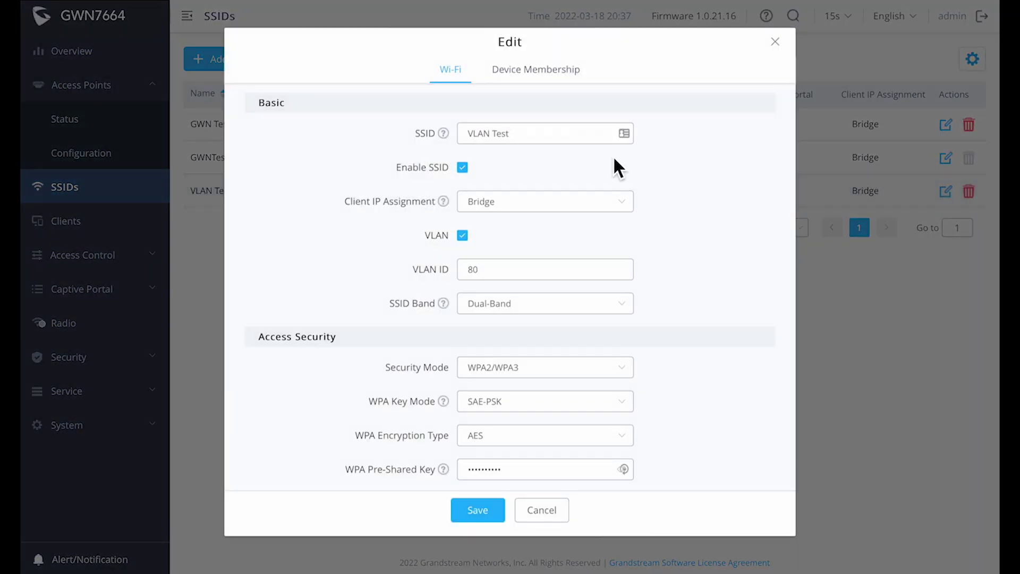
click(560, 75)
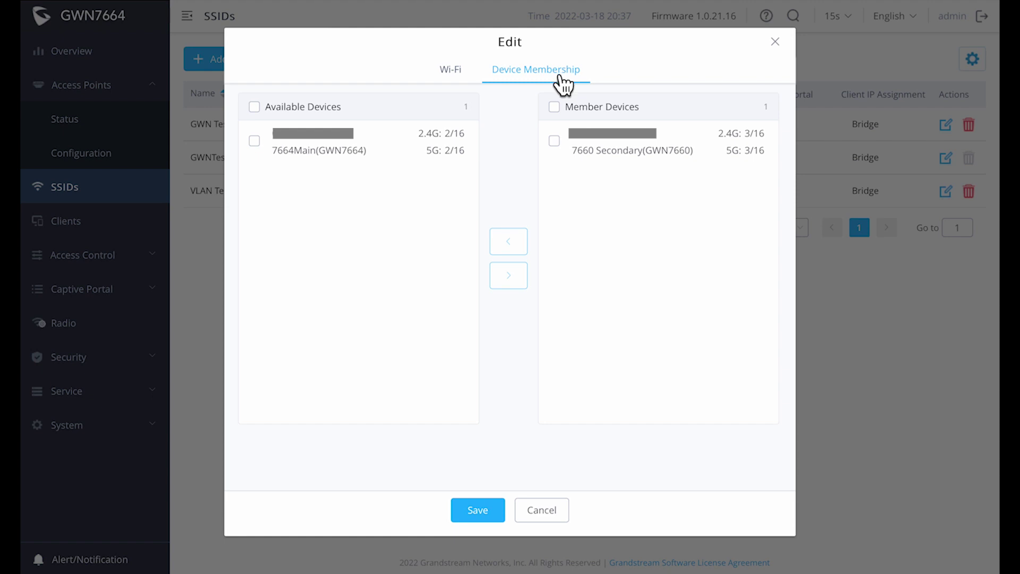
click(255, 142)
click(508, 280)
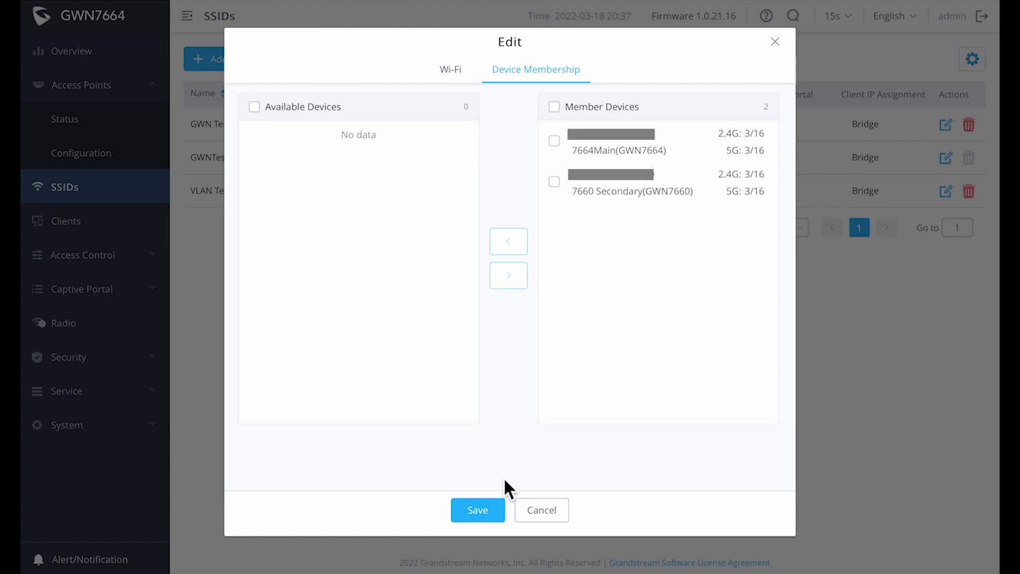
click(478, 510)
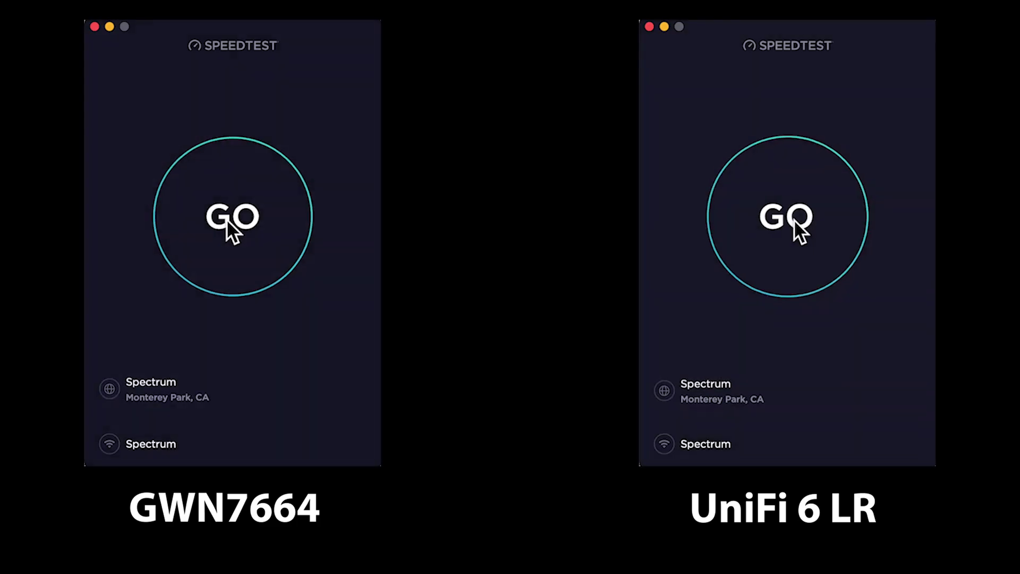
click(793, 219)
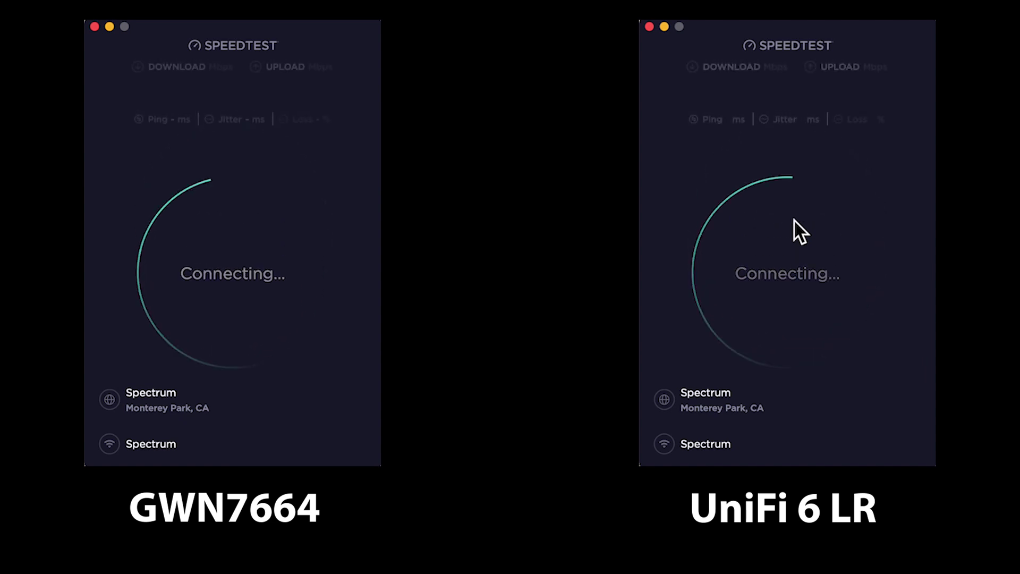